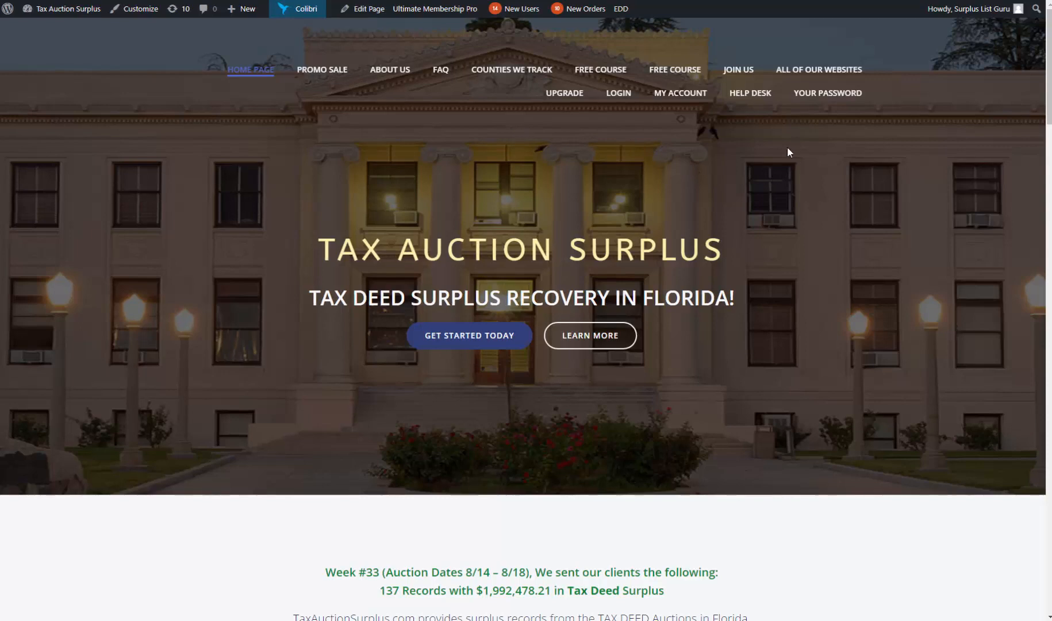
Open the member account page on Tax Auction Surplus and follow its Surplus Lists folder link.
{"action": "left_click", "coordinate": [681, 94]}
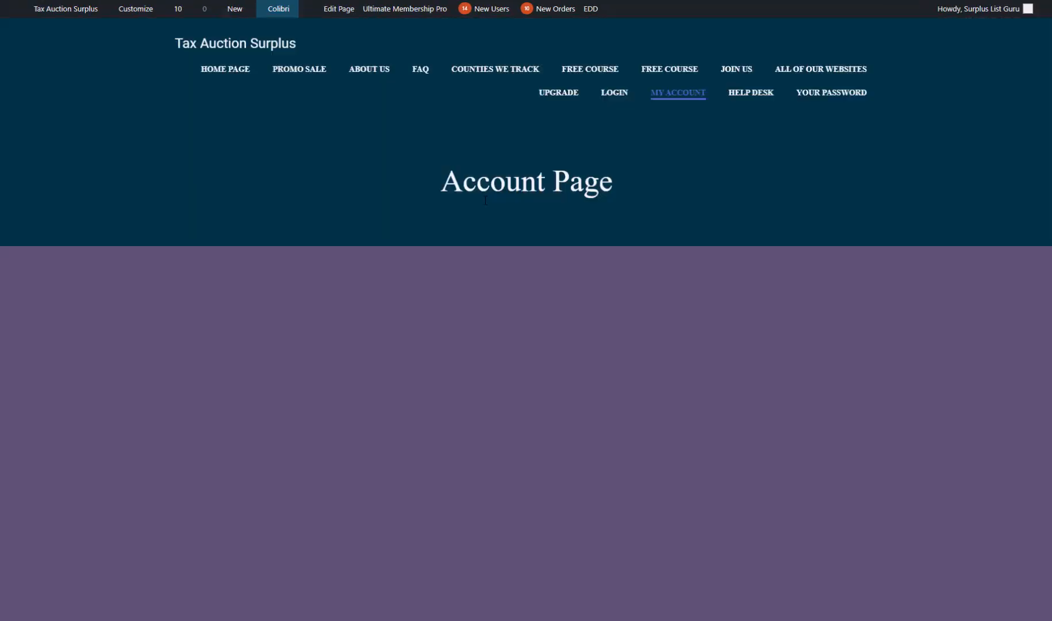
{"action": "scroll", "coordinate": [308, 313], "scroll_direction": "down", "scroll_amount": 2}
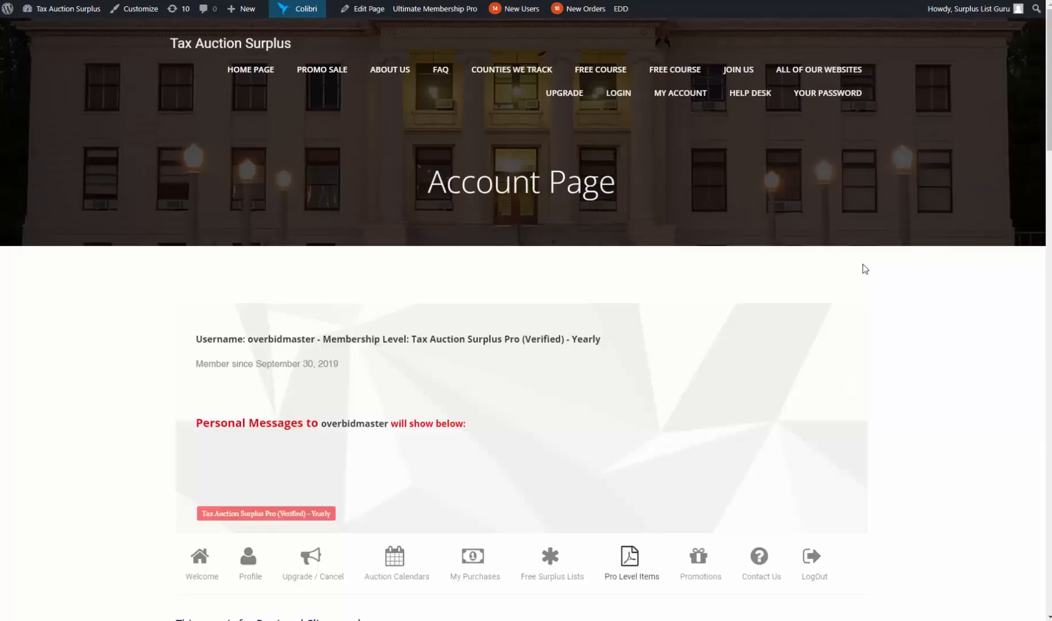
{"action": "scroll", "coordinate": [862, 268], "scroll_direction": "down", "scroll_amount": 10}
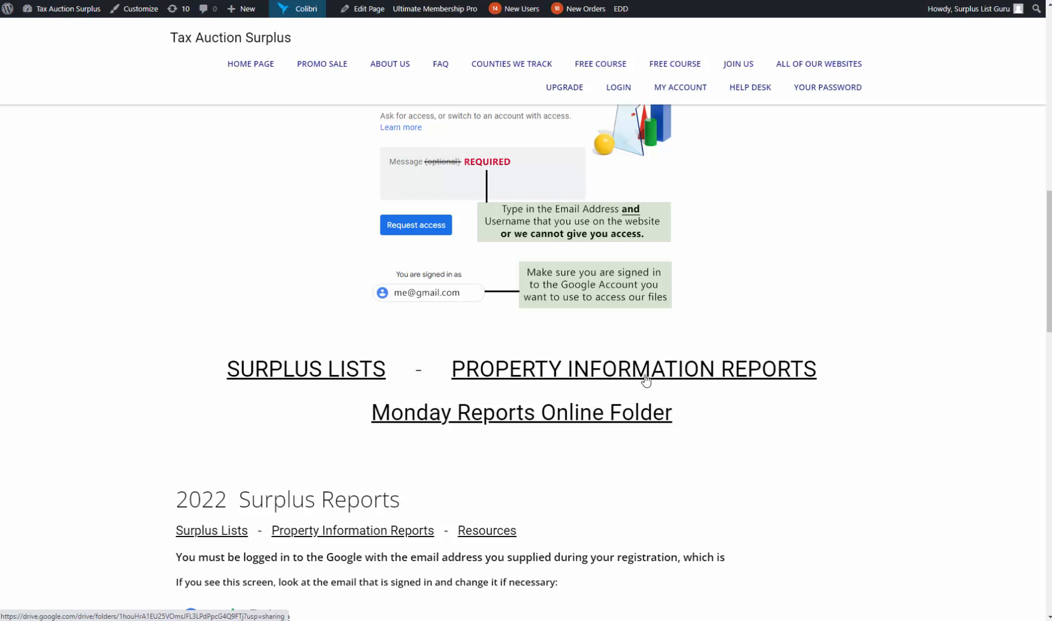
{"action": "left_click", "coordinate": [285, 374]}
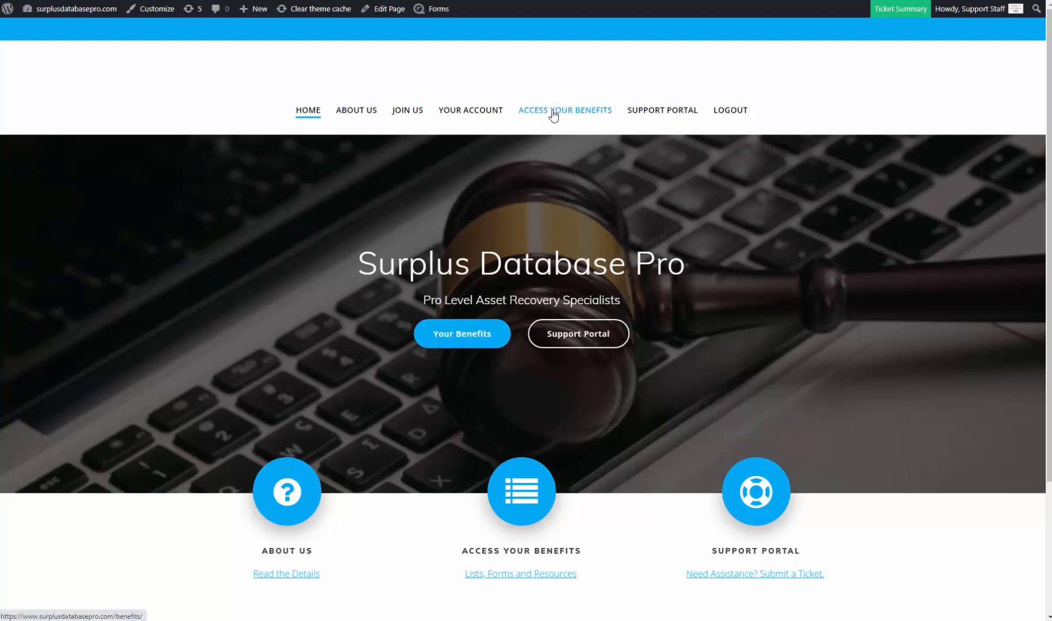
Open the 2023 Surplus Report Online Folder from the Surplus Database Pro benefits page and examine the 08-21-2023 report files.
{"action": "left_click", "coordinate": [530, 115]}
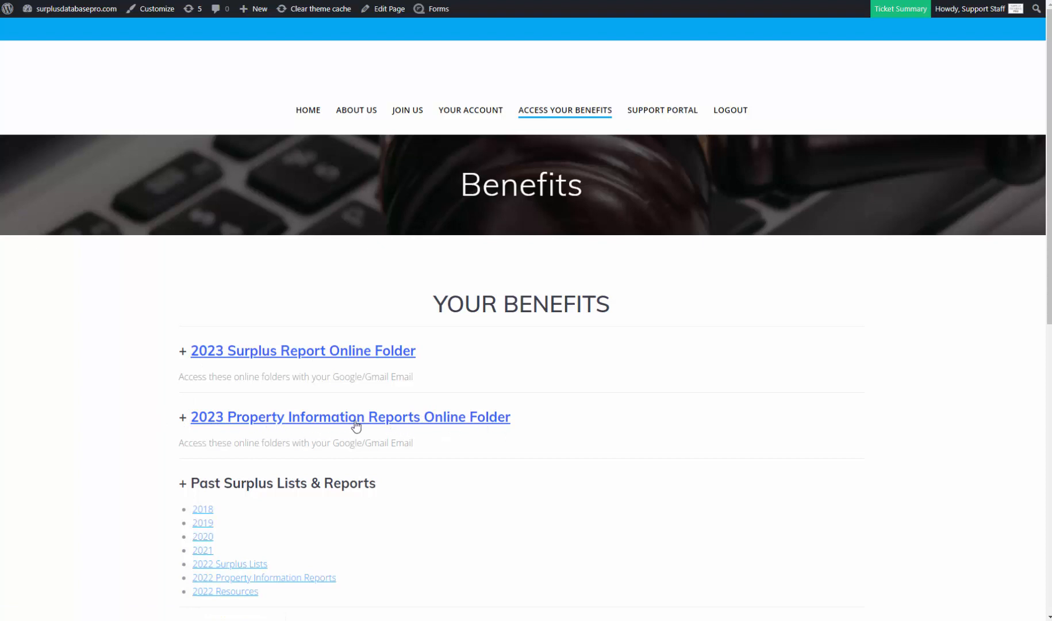
{"action": "left_click", "coordinate": [287, 356]}
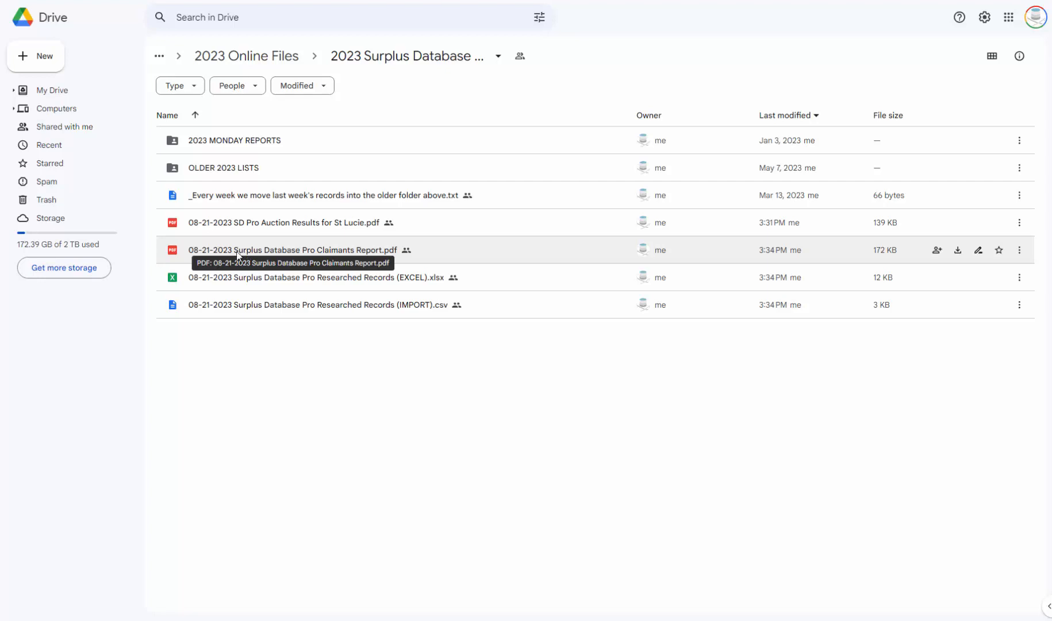
{"action": "left_click_drag", "start_coordinate": [475, 335], "coordinate": [153, 239]}
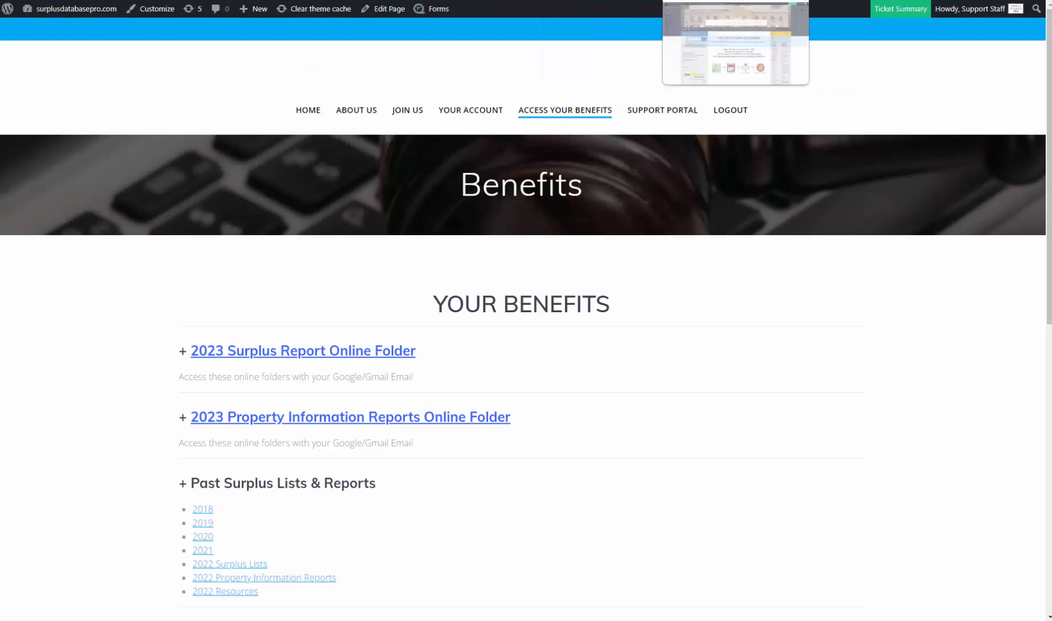
Switch to the Surplus Database site, examine the local Mortgage Surplus files, including 07-25-2023 Mortgage Surplus List (IMPORT).csv, and move the folder window away.
{"action": "left_click", "coordinate": [704, 0]}
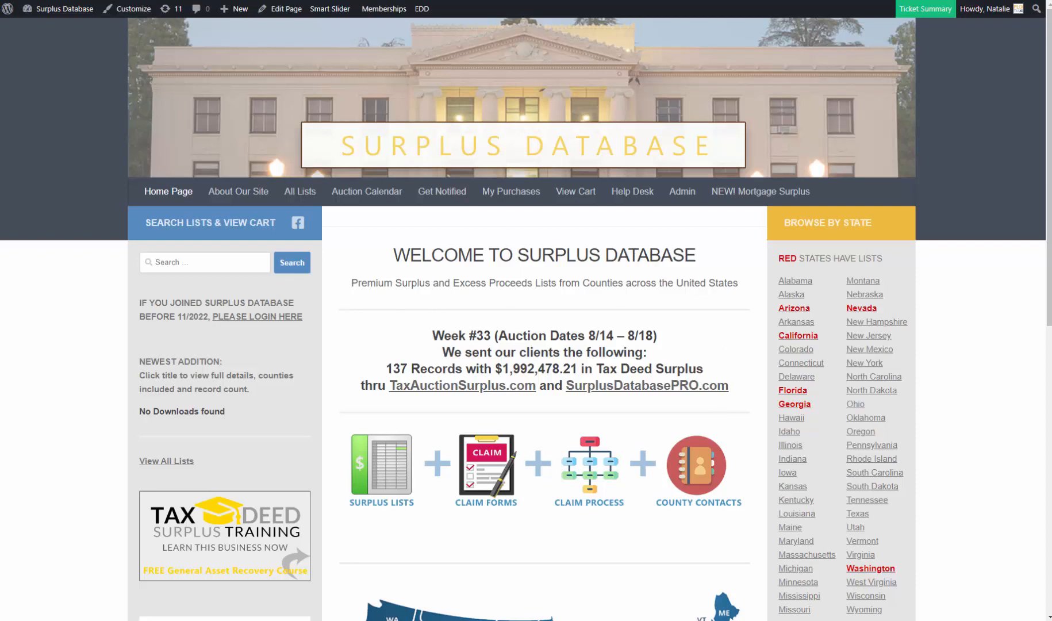
{"action": "key", "text": "alt+Tab"}
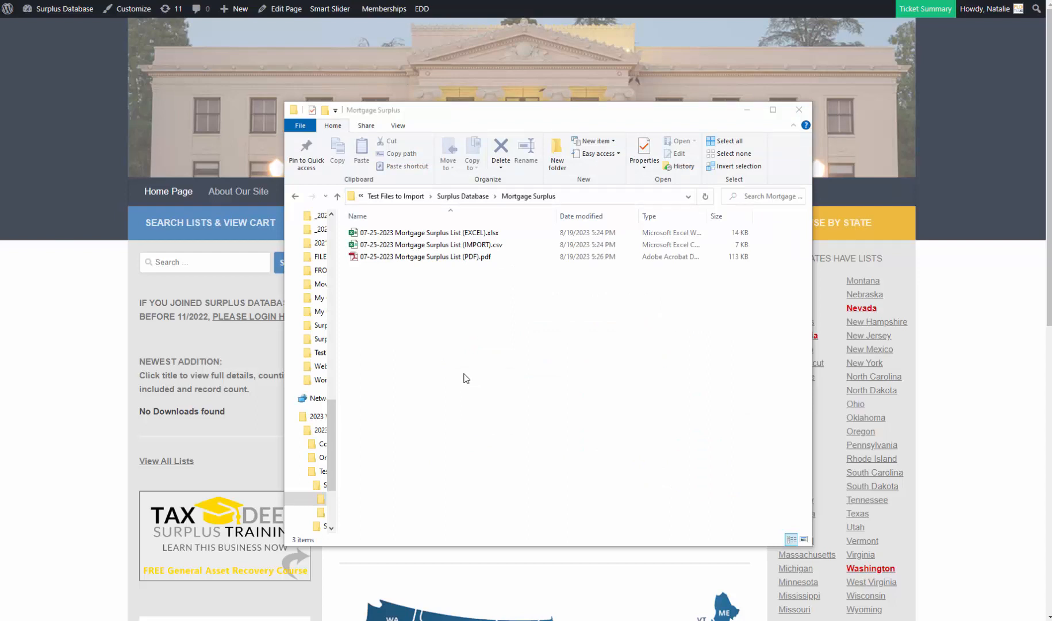
{"action": "left_click_drag", "start_coordinate": [507, 282], "coordinate": [362, 224]}
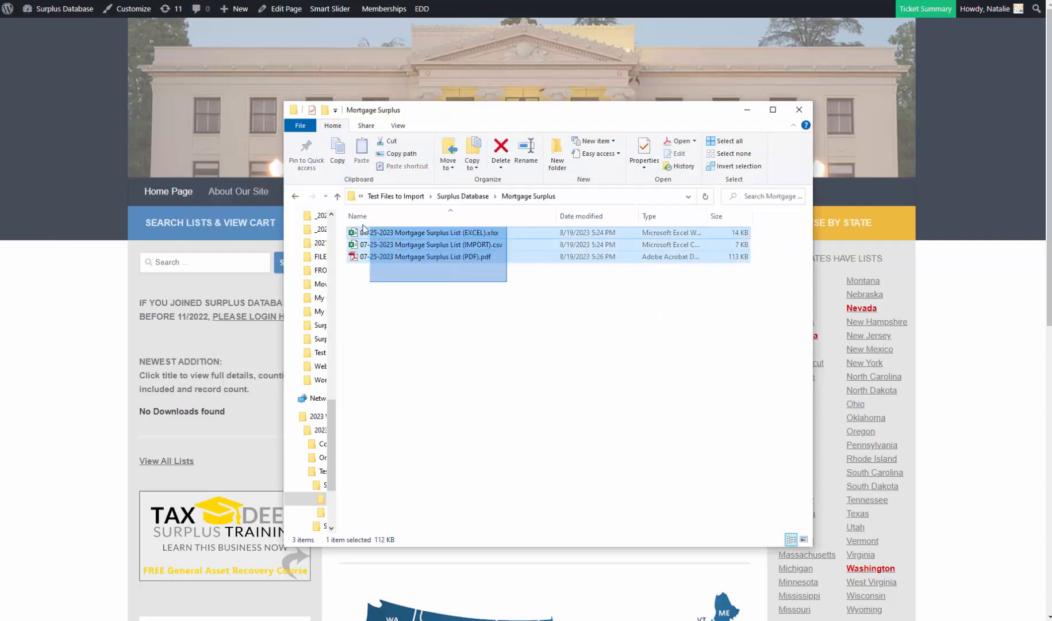
{"action": "left_click", "coordinate": [460, 282]}
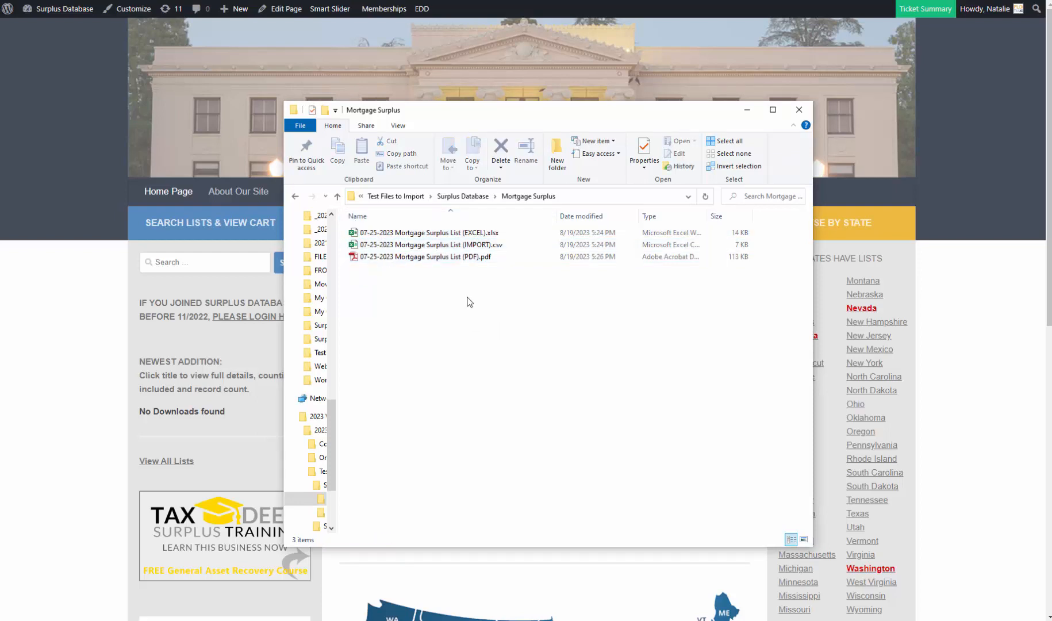
{"action": "left_click", "coordinate": [463, 246]}
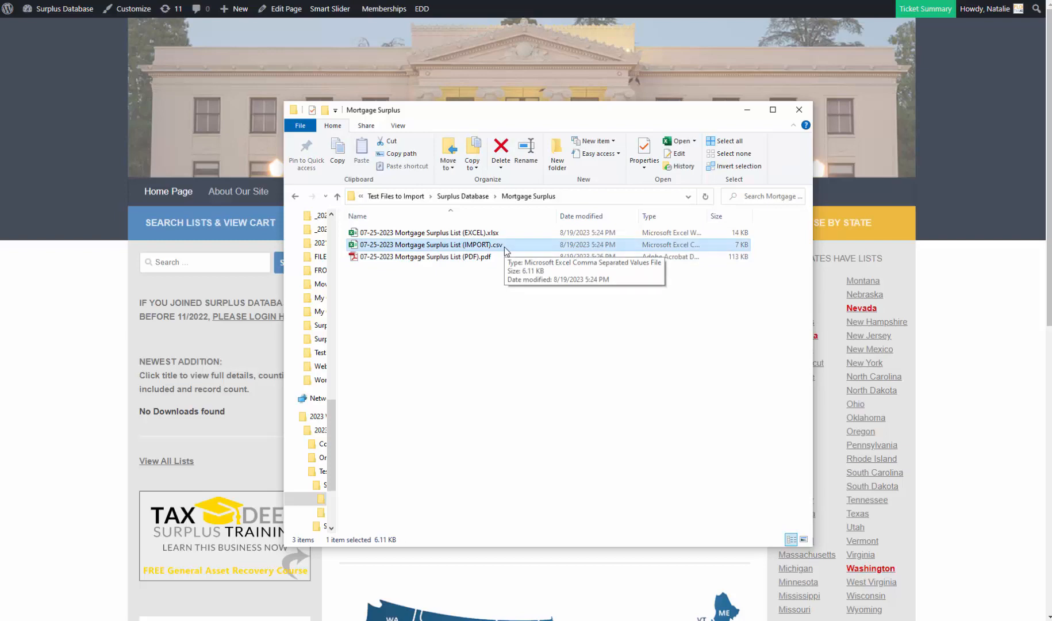
{"action": "left_click_drag", "start_coordinate": [518, 111], "coordinate": [0, 182]}
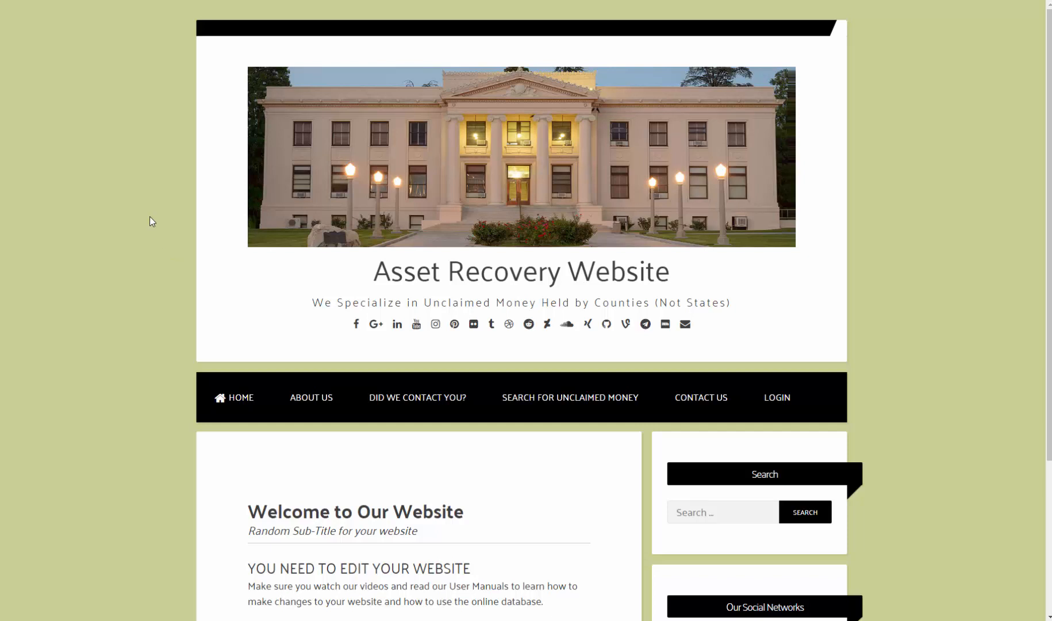
Log in to the Asset Recovery Website with the saved demo account, revealing the account password, and dismiss the password warning.
{"action": "left_click", "coordinate": [788, 397]}
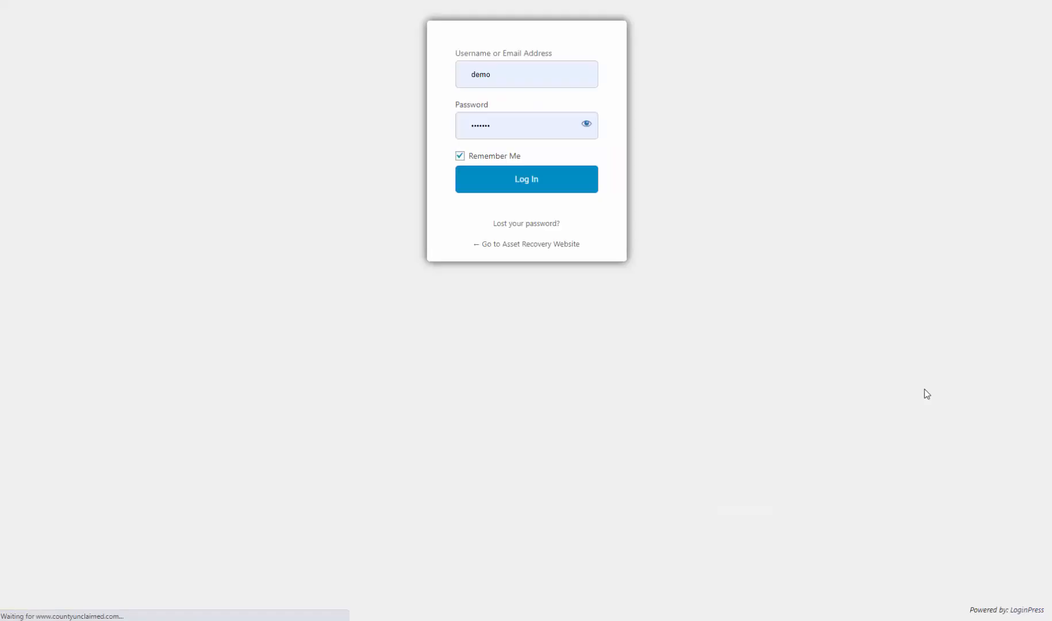
{"action": "left_click", "coordinate": [505, 75]}
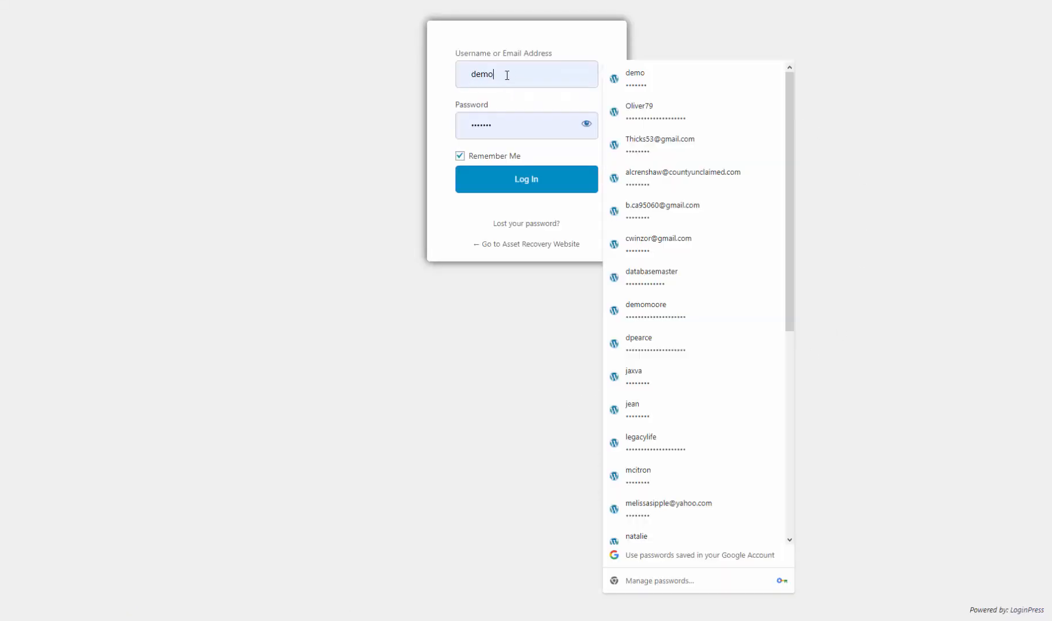
{"action": "left_click", "coordinate": [522, 123]}
{"action": "left_click", "coordinate": [586, 126]}
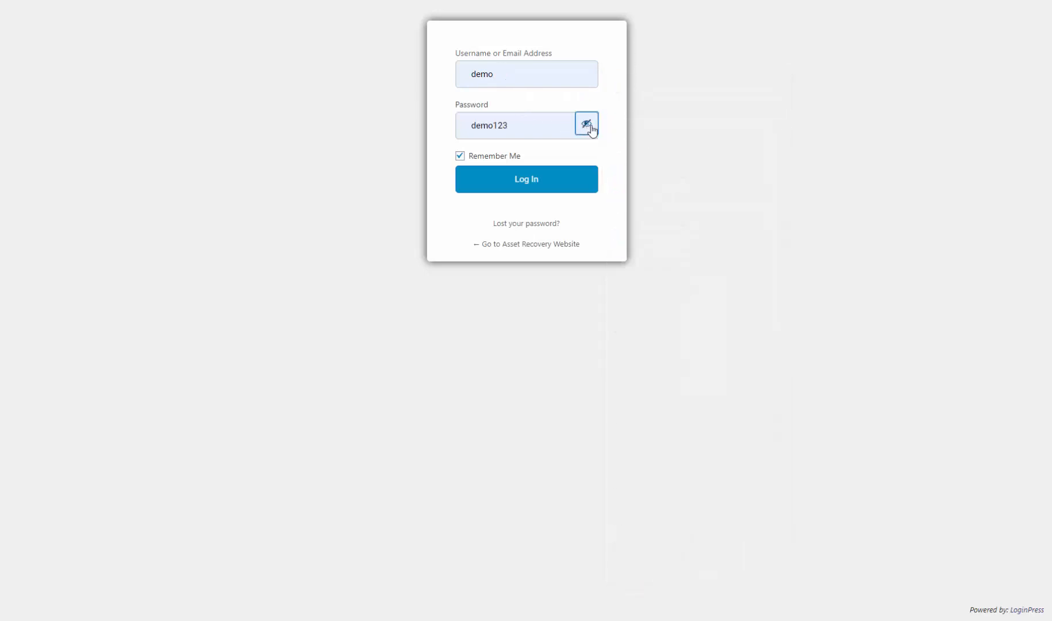
{"action": "left_click", "coordinate": [547, 181]}
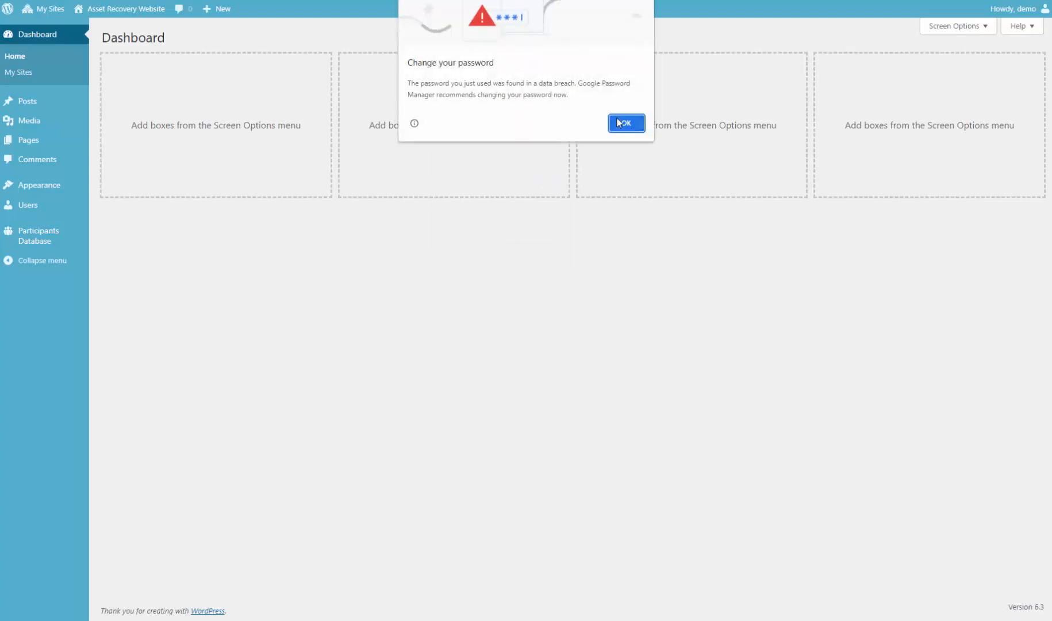
{"action": "left_click", "coordinate": [618, 123]}
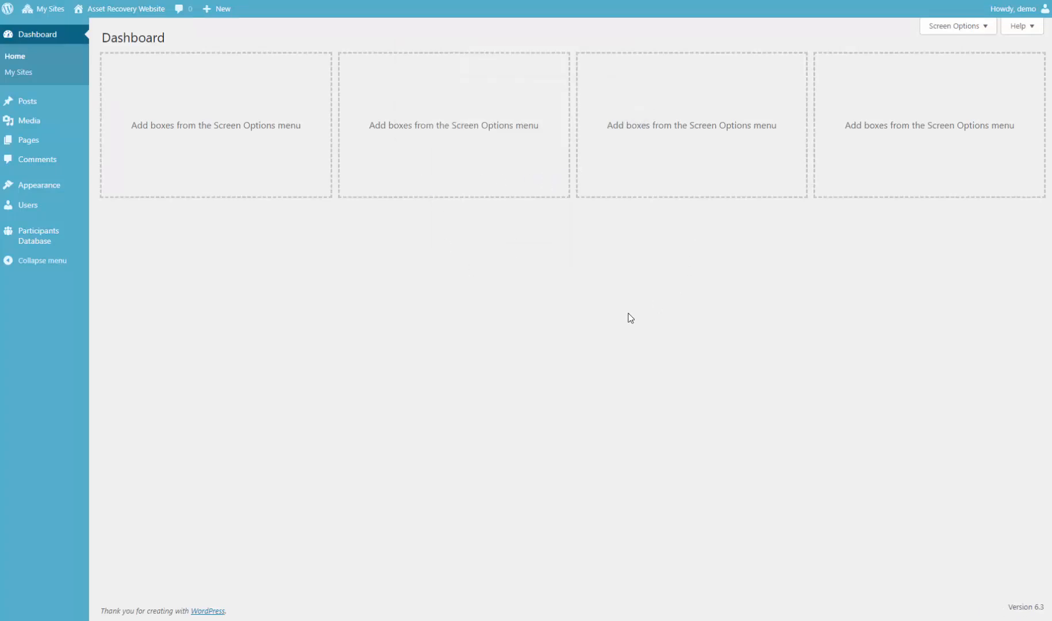
Open the CSV import page of the Participants Database at its file upload section.
{"action": "mouse_move", "coordinate": [58, 243]}
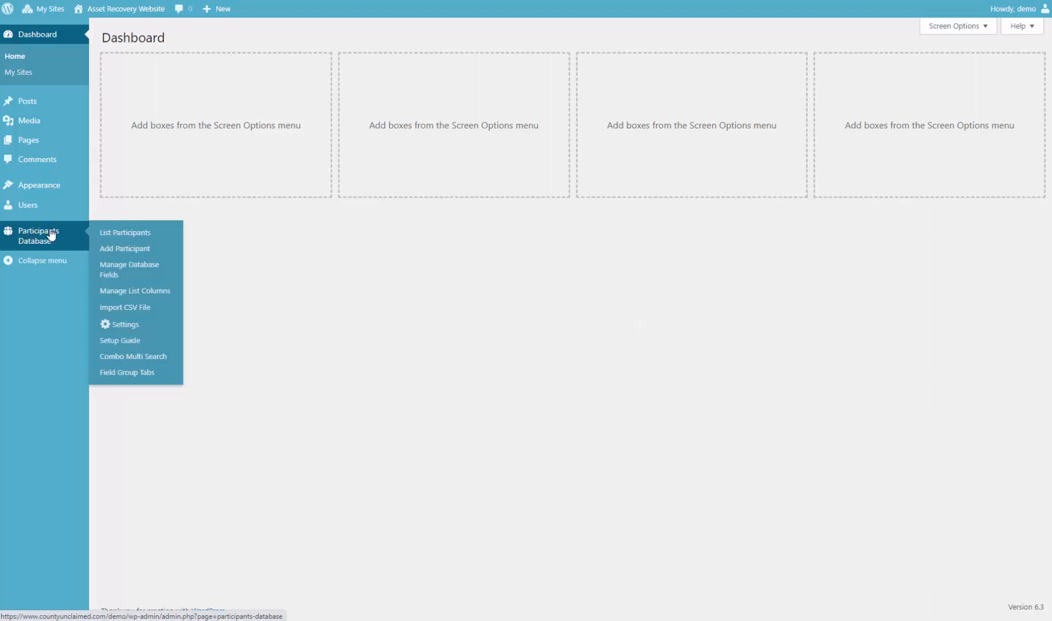
{"action": "left_click", "coordinate": [122, 311]}
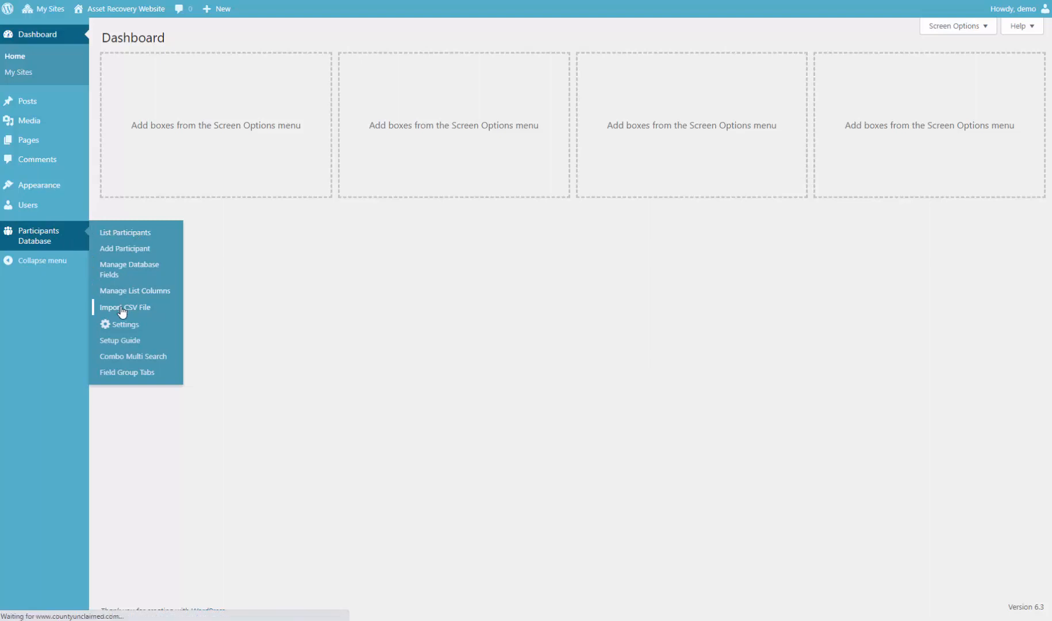
{"action": "scroll", "coordinate": [340, 279], "scroll_direction": "down", "scroll_amount": 1}
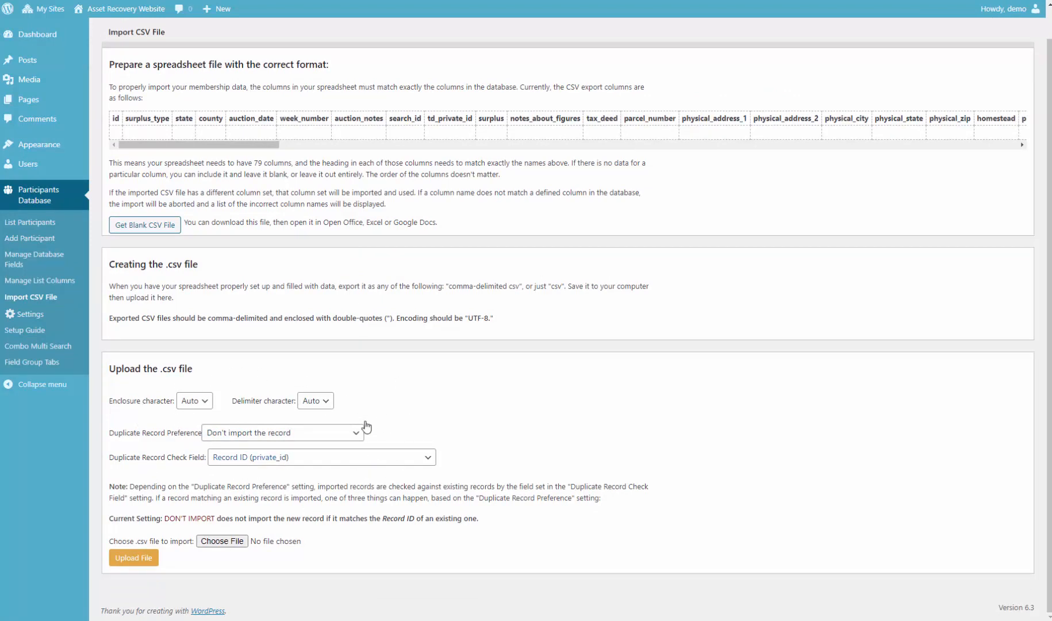
Upload 08-16-2023 Tax Auction Surplus (IMPORT).csv from the Tax Auction Surplus folder into the database and check the upload message.
{"action": "left_click", "coordinate": [222, 541]}
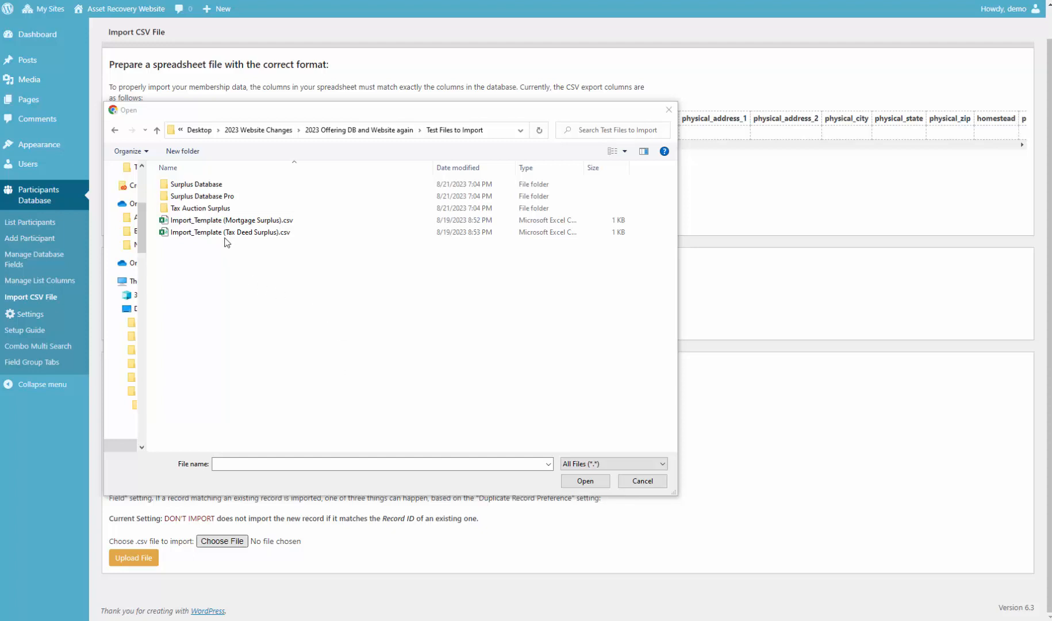
{"action": "left_click", "coordinate": [214, 212]}
{"action": "double_click", "coordinate": [214, 212]}
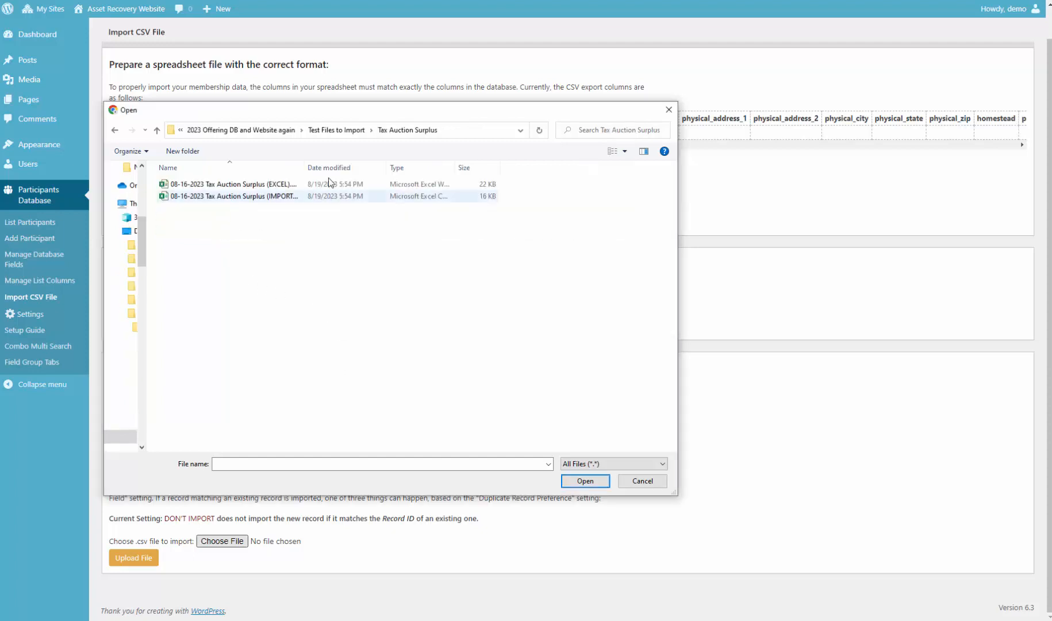
{"action": "left_click_drag", "start_coordinate": [300, 168], "coordinate": [409, 167]}
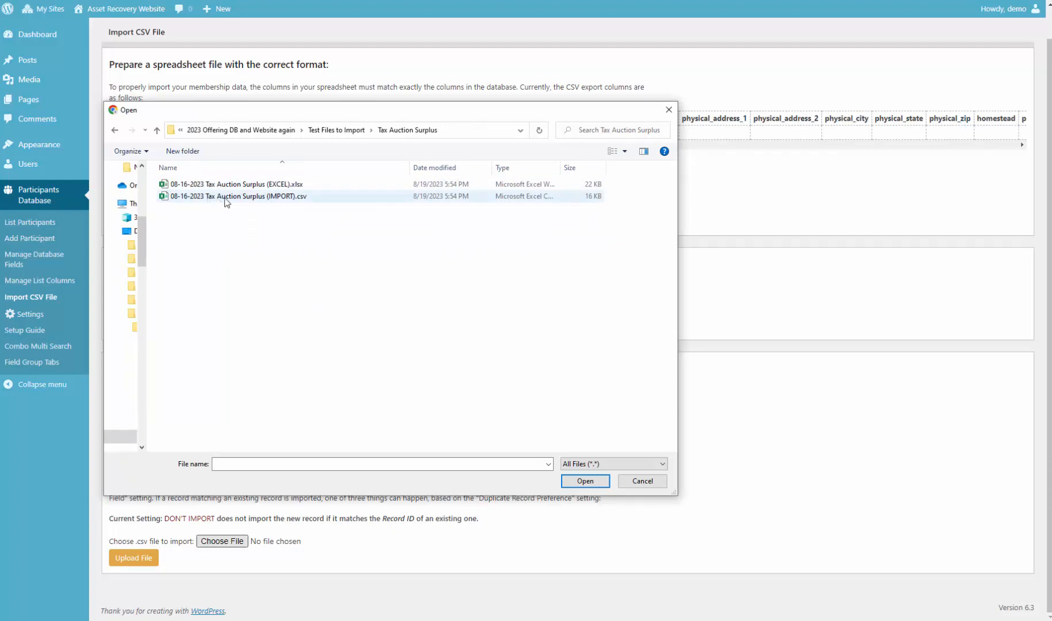
{"action": "left_click", "coordinate": [273, 198]}
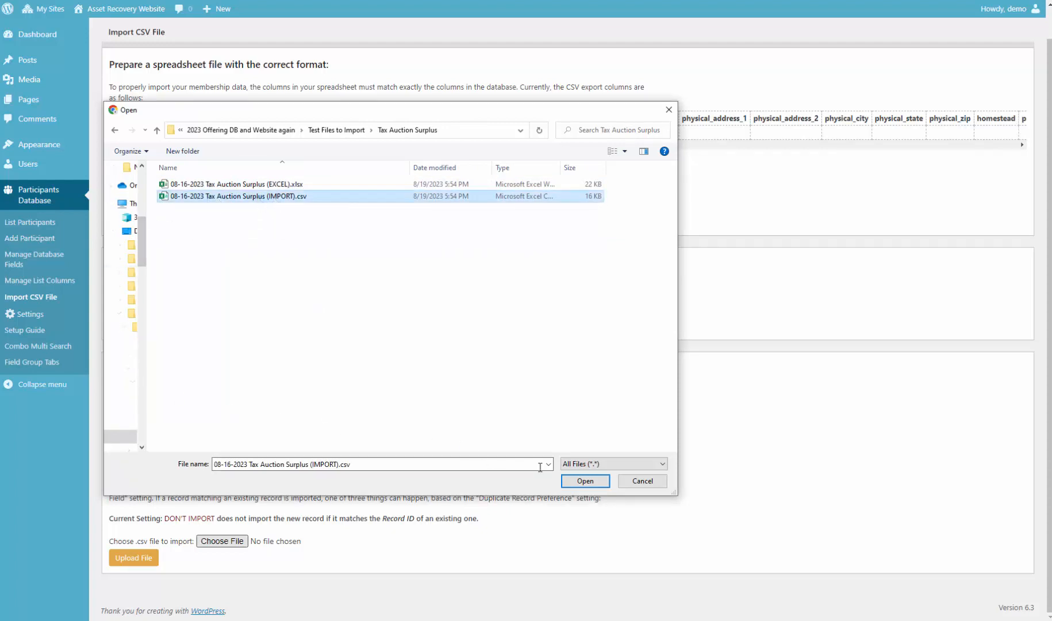
{"action": "left_click", "coordinate": [583, 481]}
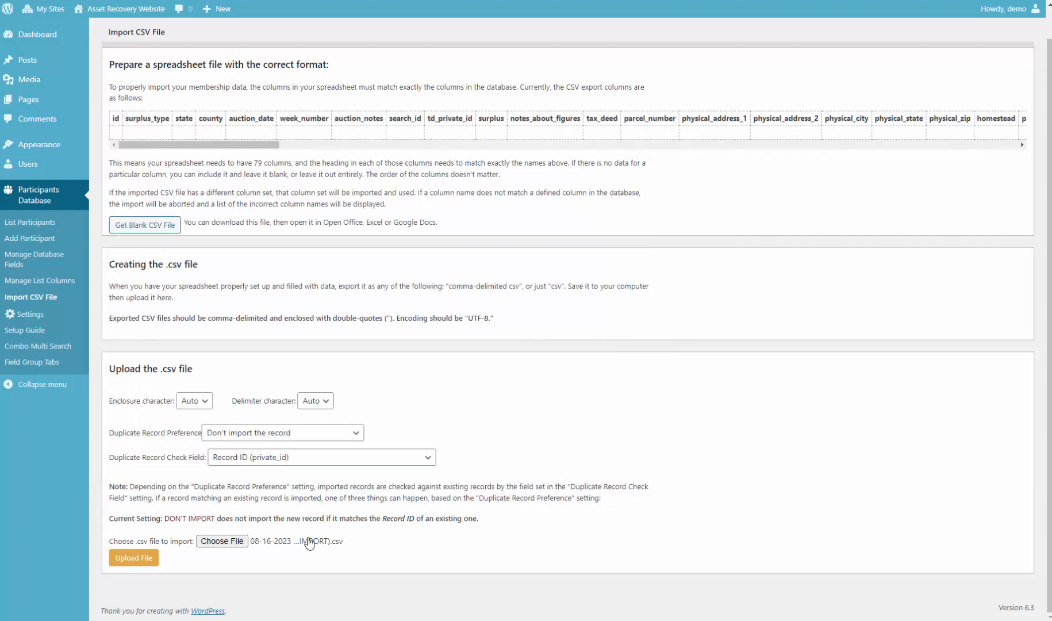
{"action": "left_click", "coordinate": [133, 561]}
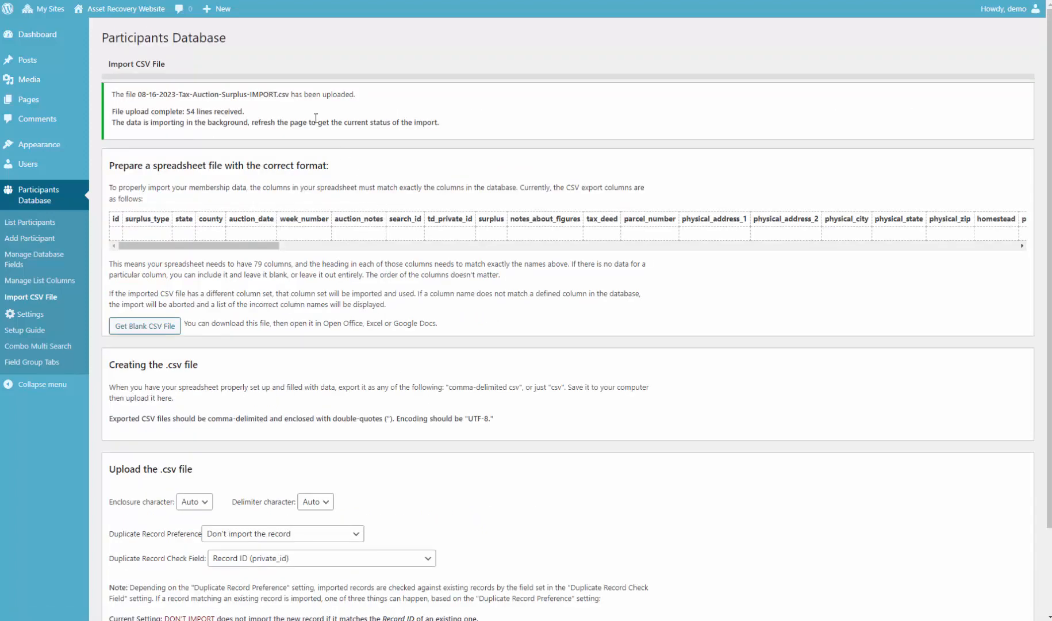
{"action": "left_click_drag", "start_coordinate": [111, 94], "coordinate": [463, 122]}
{"action": "left_click", "coordinate": [144, 94]}
List the participants in the database and open the first listed record for editing.
{"action": "left_click", "coordinate": [42, 226]}
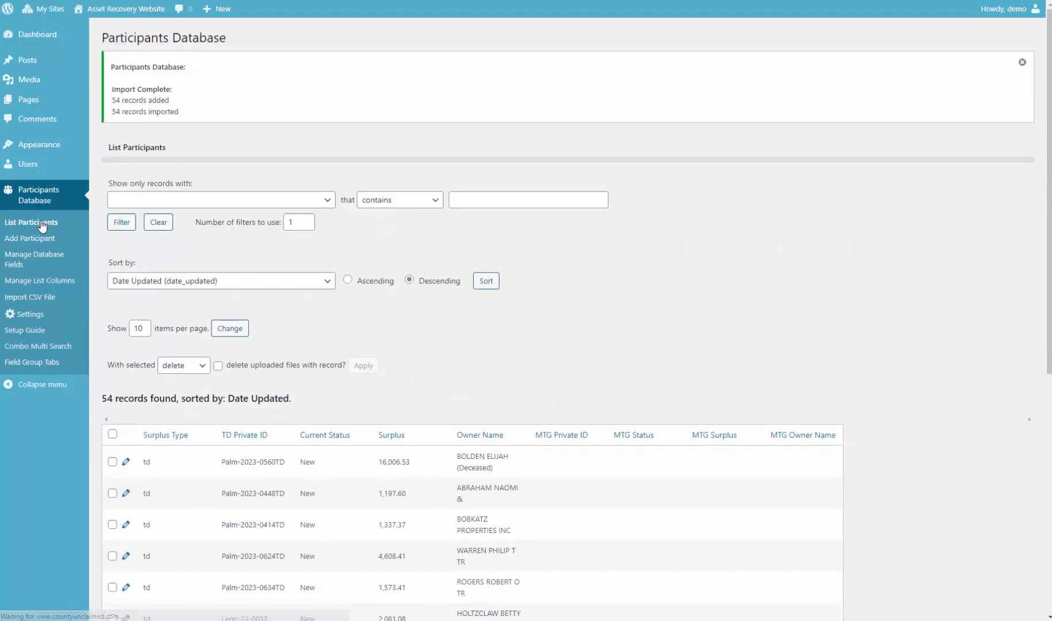
{"action": "scroll", "coordinate": [830, 253], "scroll_direction": "down", "scroll_amount": 3}
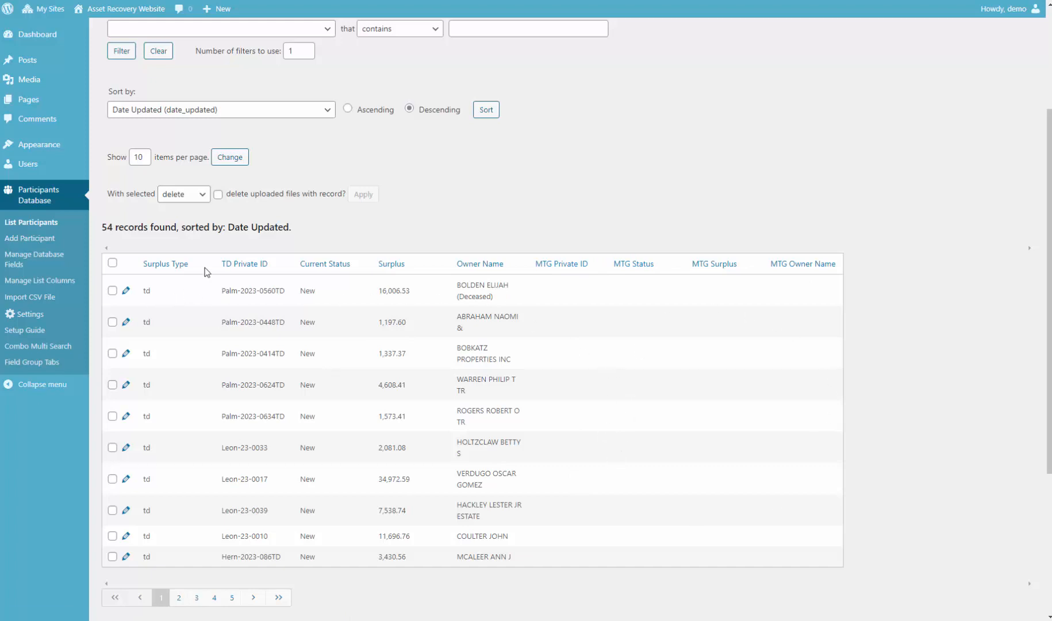
{"action": "left_click", "coordinate": [126, 291]}
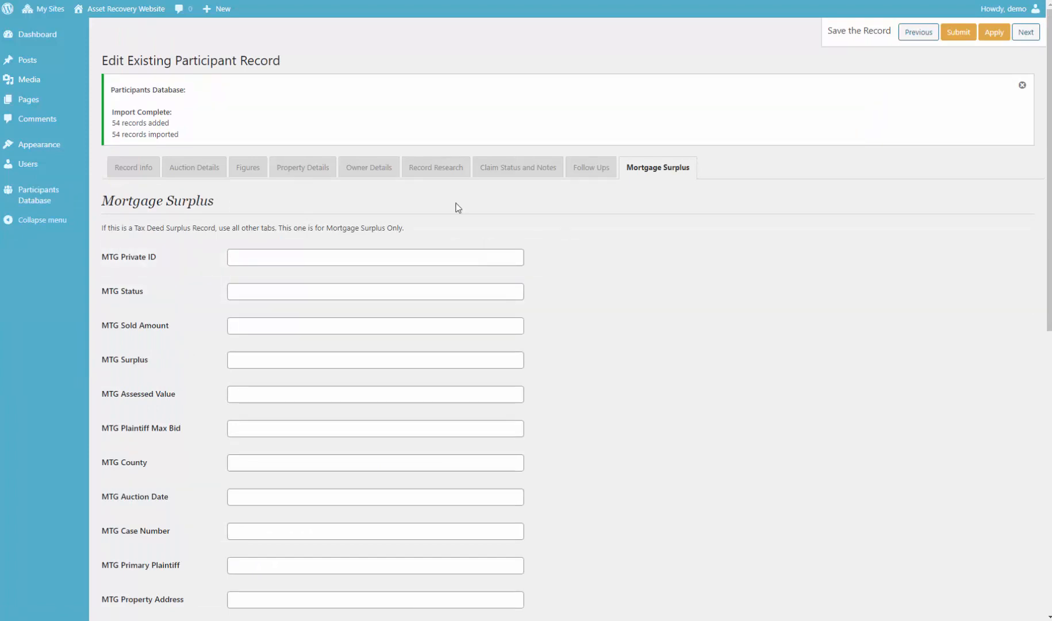
Review the record's sections from Record Info and Auction Details through Figures, property, owner, research and claim status to Follow Ups.
{"action": "left_click", "coordinate": [147, 171]}
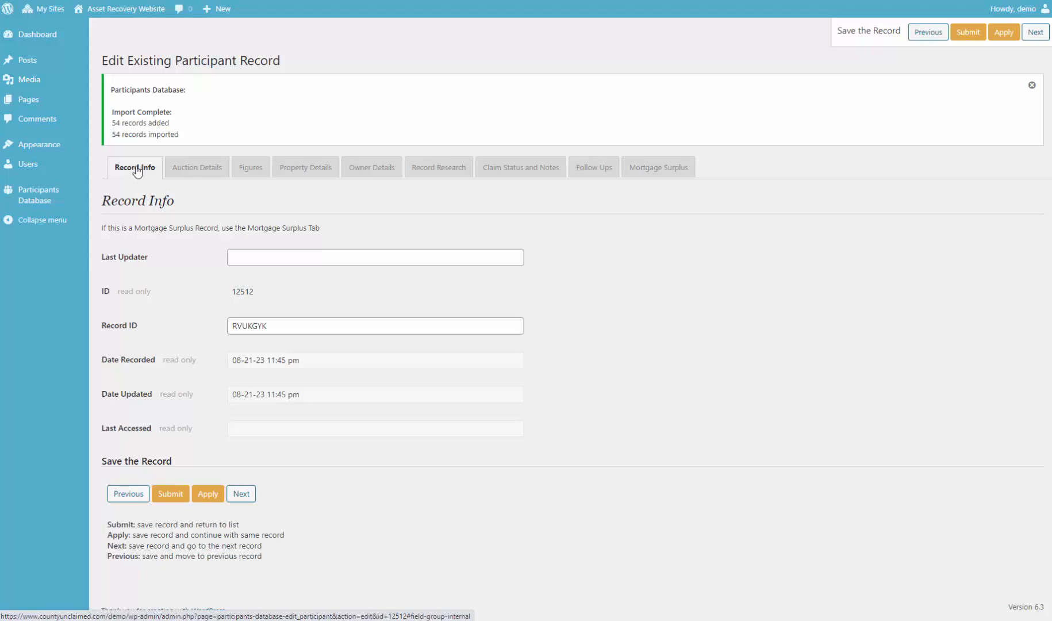
{"action": "left_click", "coordinate": [202, 171]}
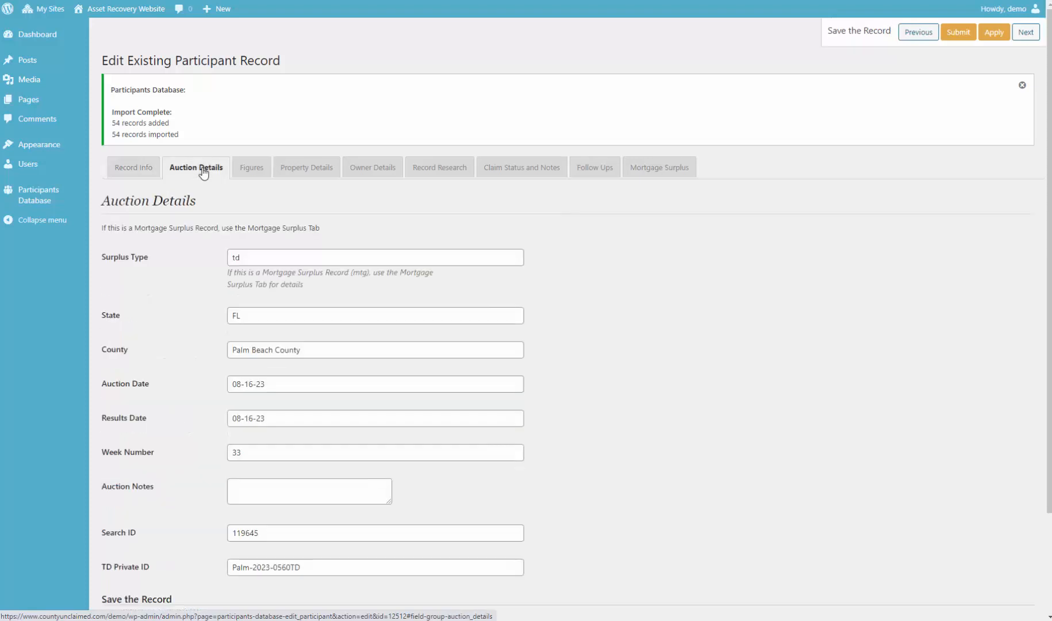
{"action": "left_click", "coordinate": [303, 171]}
{"action": "left_click", "coordinate": [263, 172]}
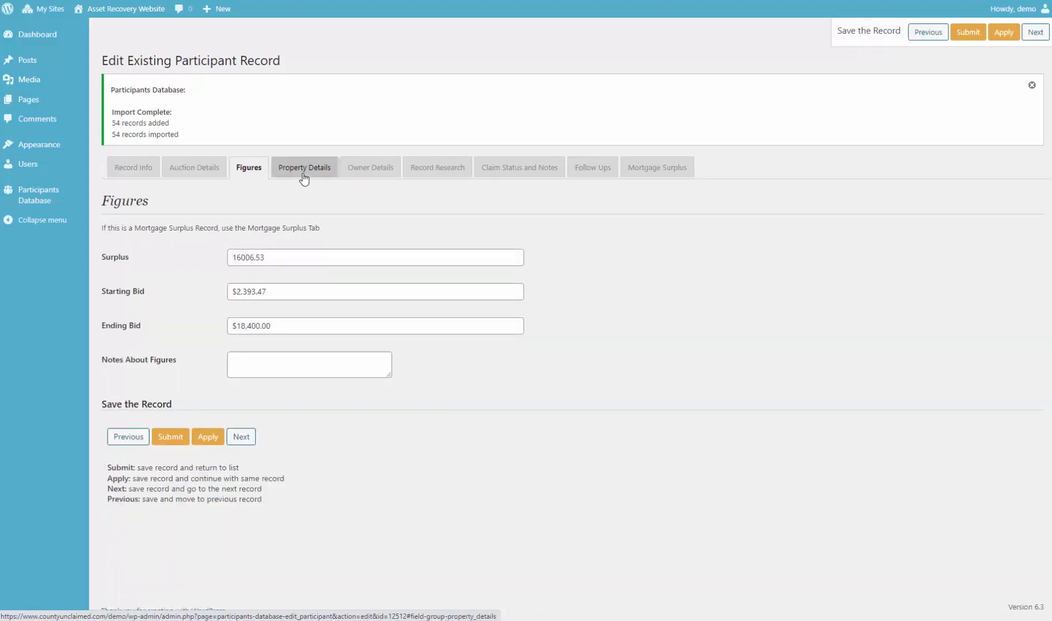
{"action": "left_click", "coordinate": [304, 175]}
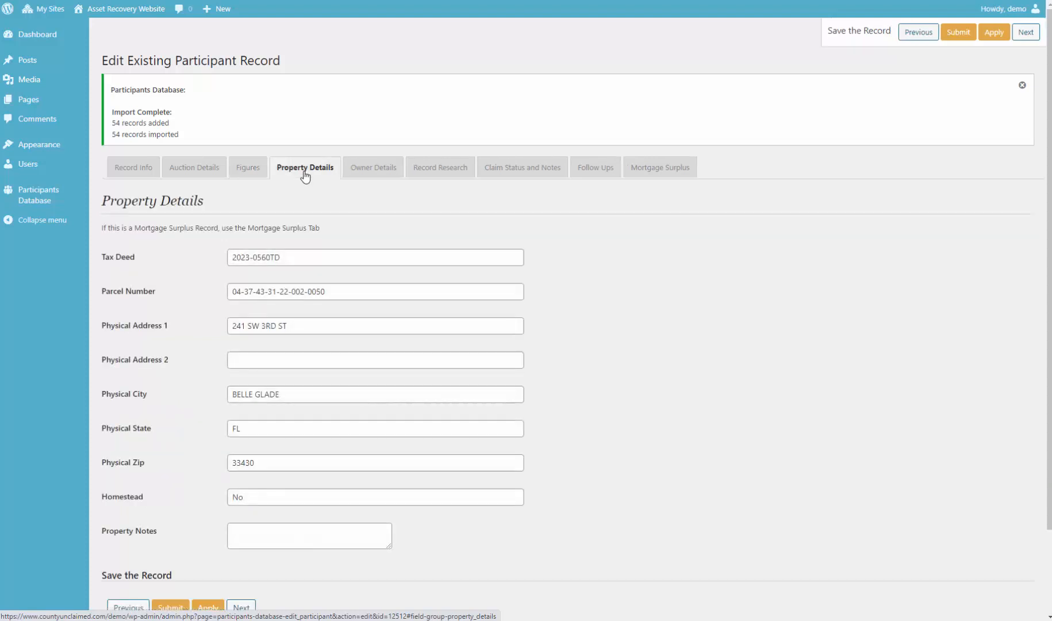
{"action": "left_click", "coordinate": [369, 172]}
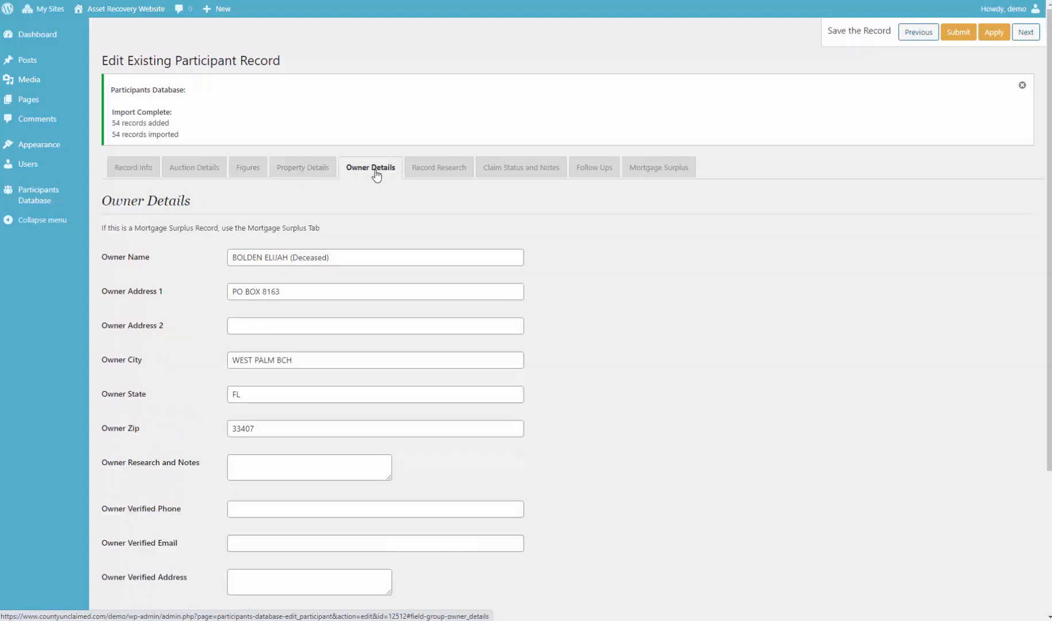
{"action": "left_click", "coordinate": [441, 173]}
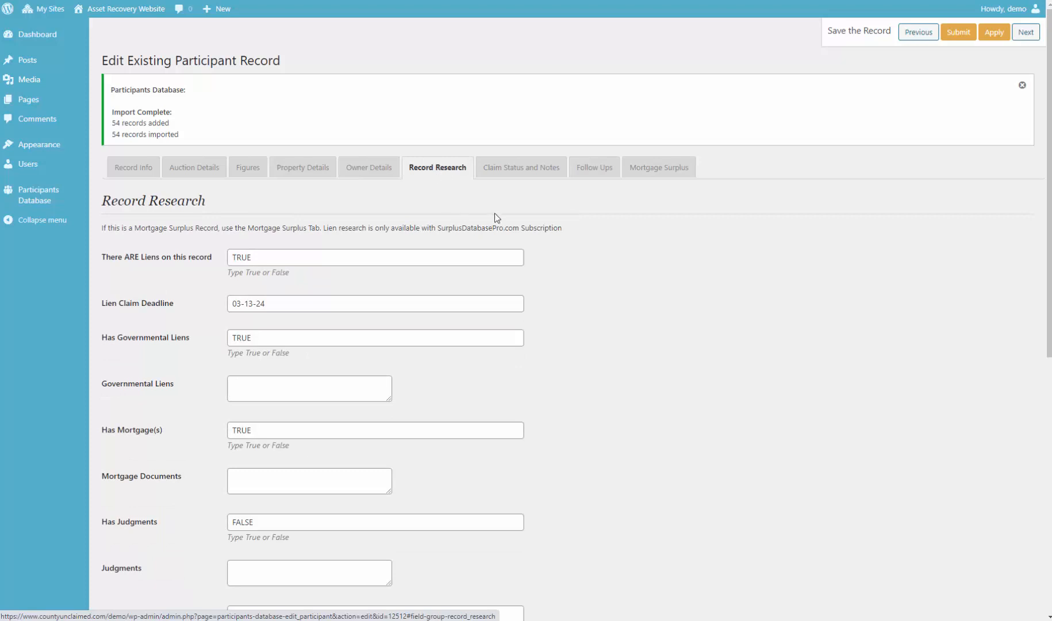
{"action": "left_click", "coordinate": [532, 169]}
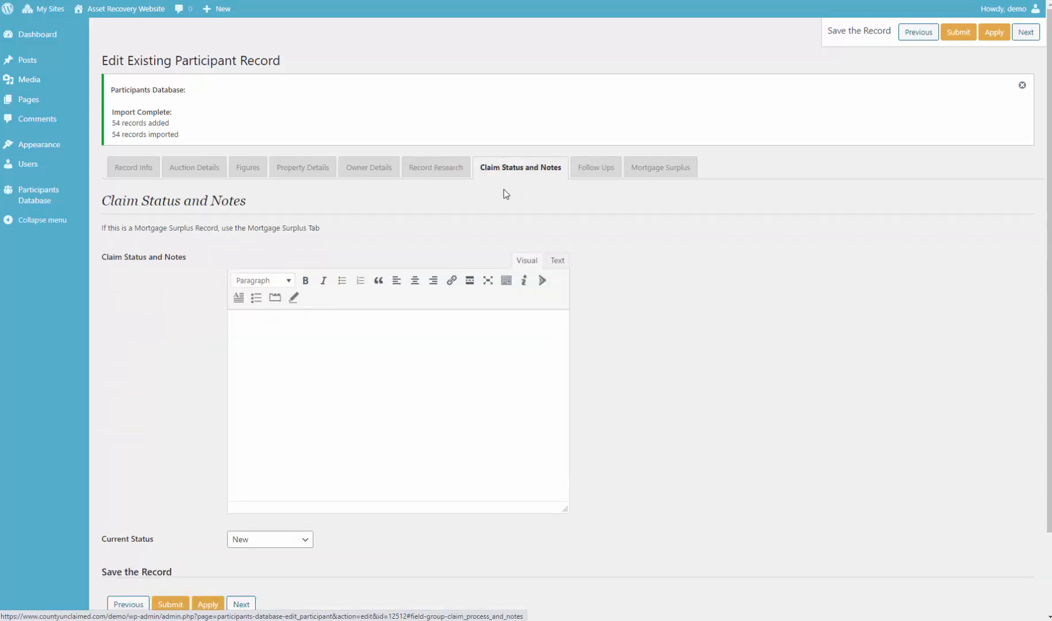
{"action": "left_click", "coordinate": [597, 168]}
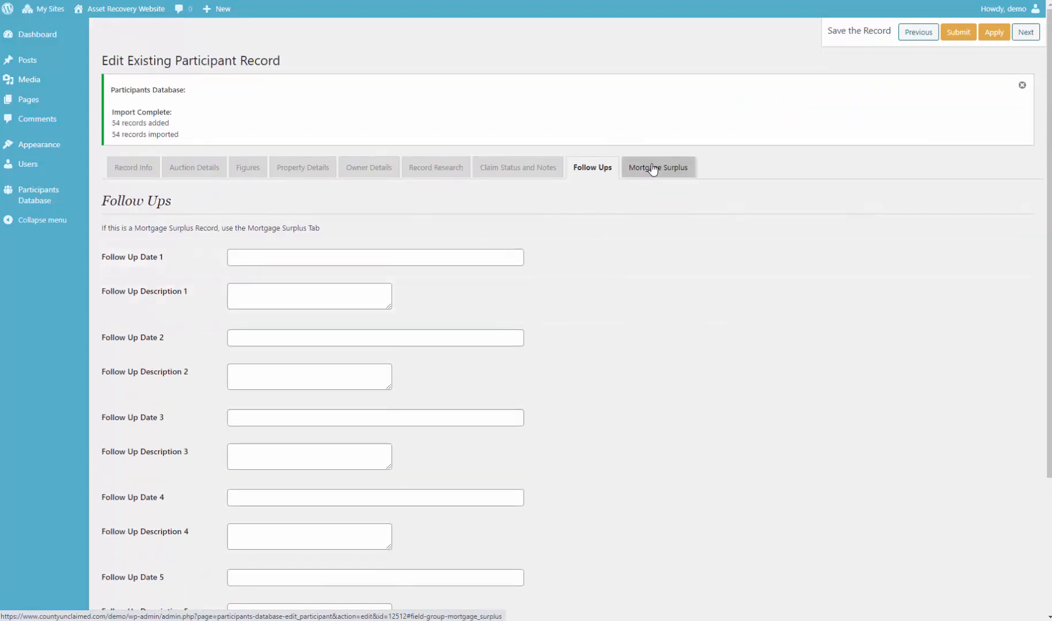
Examine the fields in the record's Mortgage Surplus section.
{"action": "left_click", "coordinate": [630, 168]}
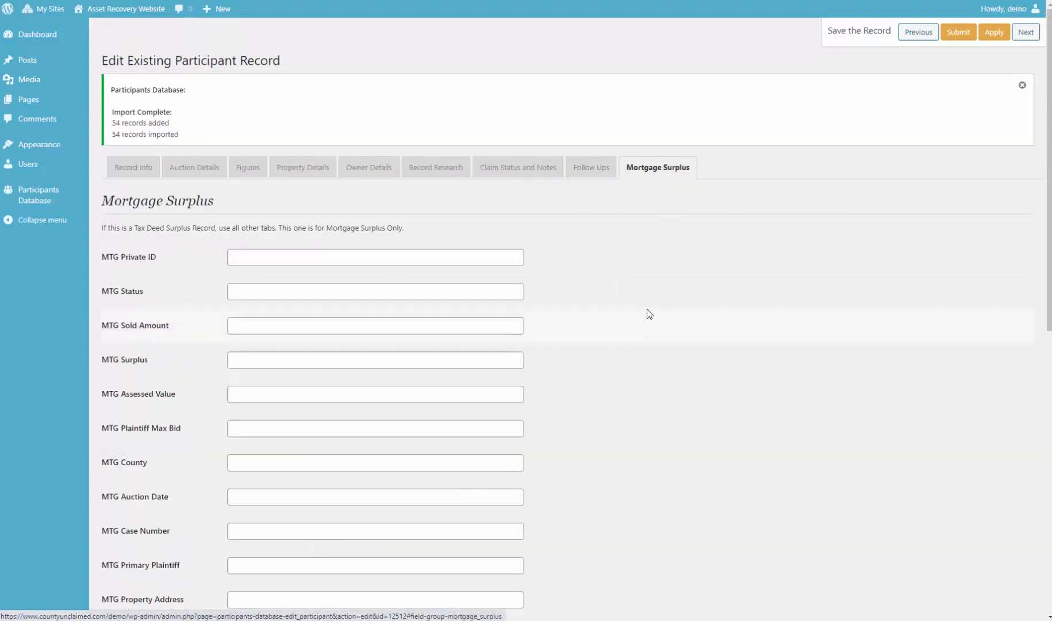
{"action": "scroll", "coordinate": [224, 258], "scroll_direction": "down", "scroll_amount": 5}
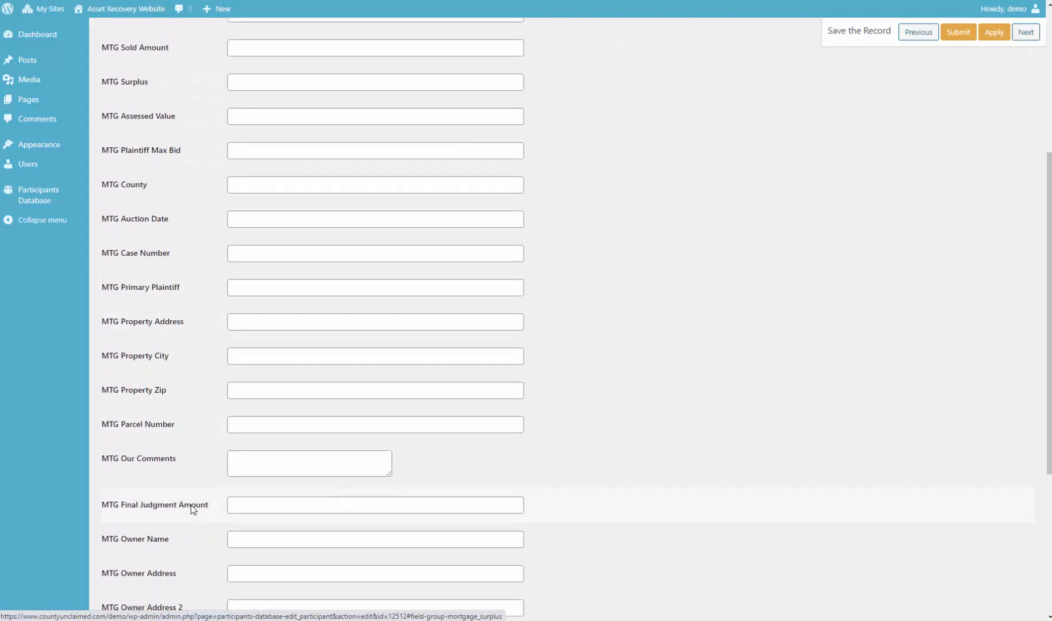
{"action": "scroll", "coordinate": [258, 508], "scroll_direction": "up", "scroll_amount": 5}
{"action": "scroll", "coordinate": [620, 434], "scroll_direction": "down", "scroll_amount": 1}
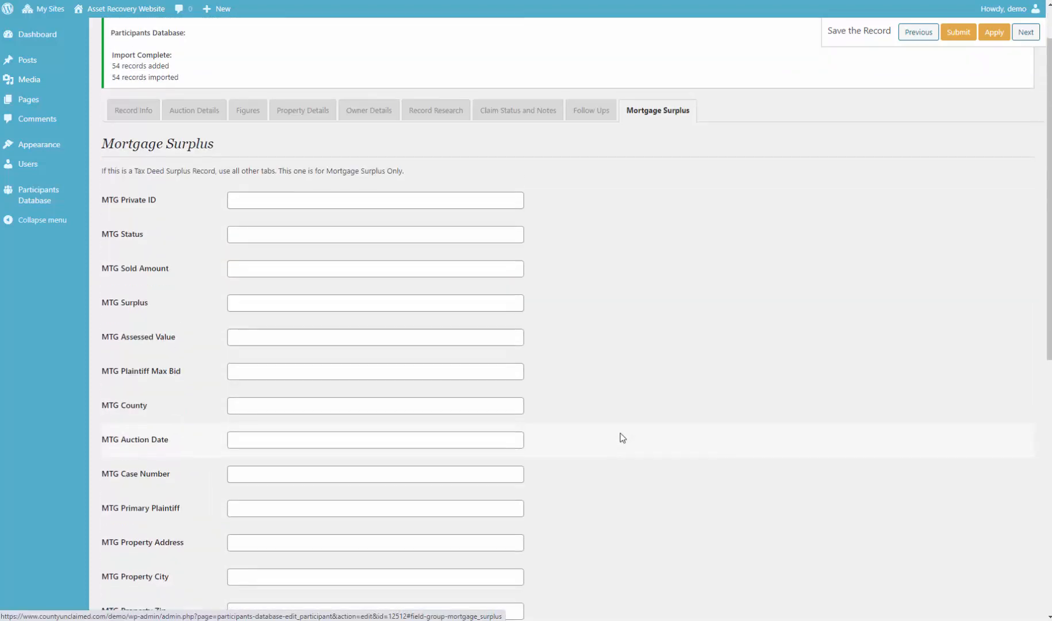
{"action": "scroll", "coordinate": [588, 436], "scroll_direction": "up", "scroll_amount": 1}
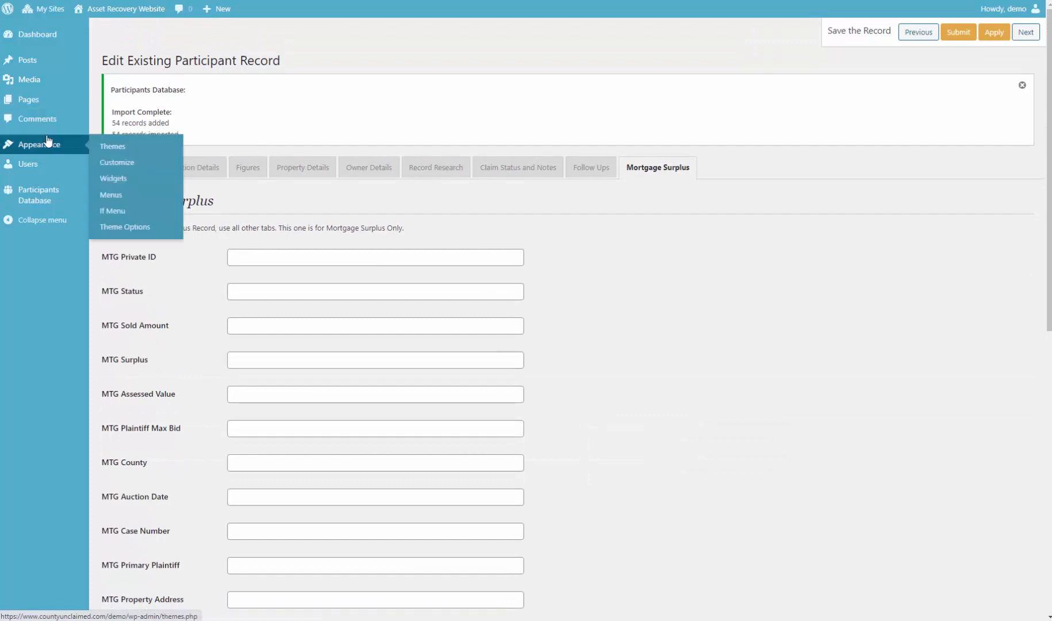
Return to the Participants Database CSV import page at its file upload section.
{"action": "mouse_move", "coordinate": [29, 195]}
{"action": "left_click", "coordinate": [123, 268]}
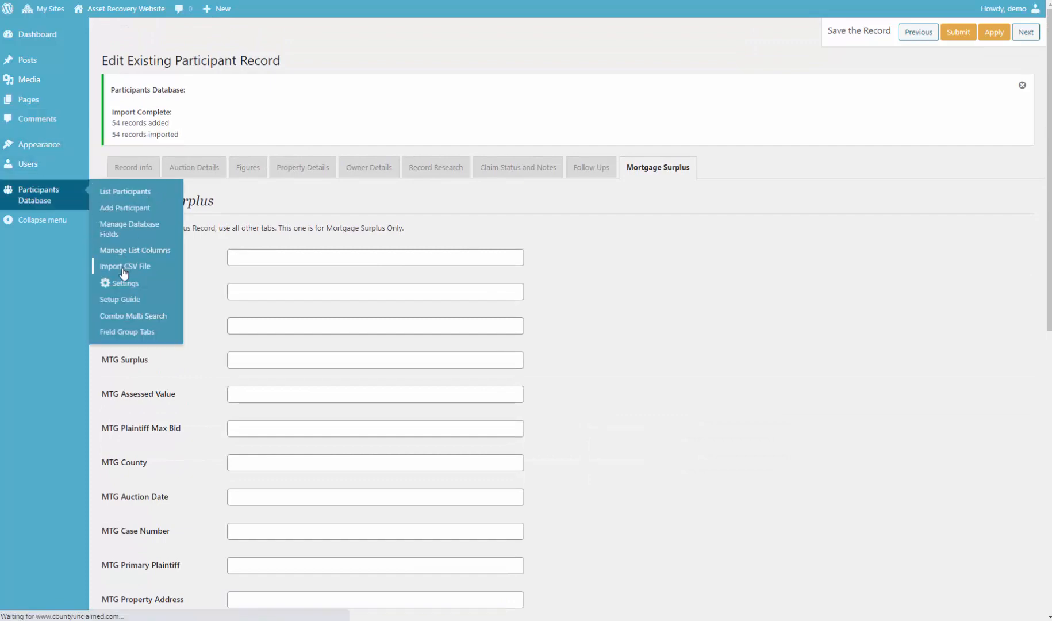
{"action": "scroll", "coordinate": [266, 513], "scroll_direction": "down", "scroll_amount": 2}
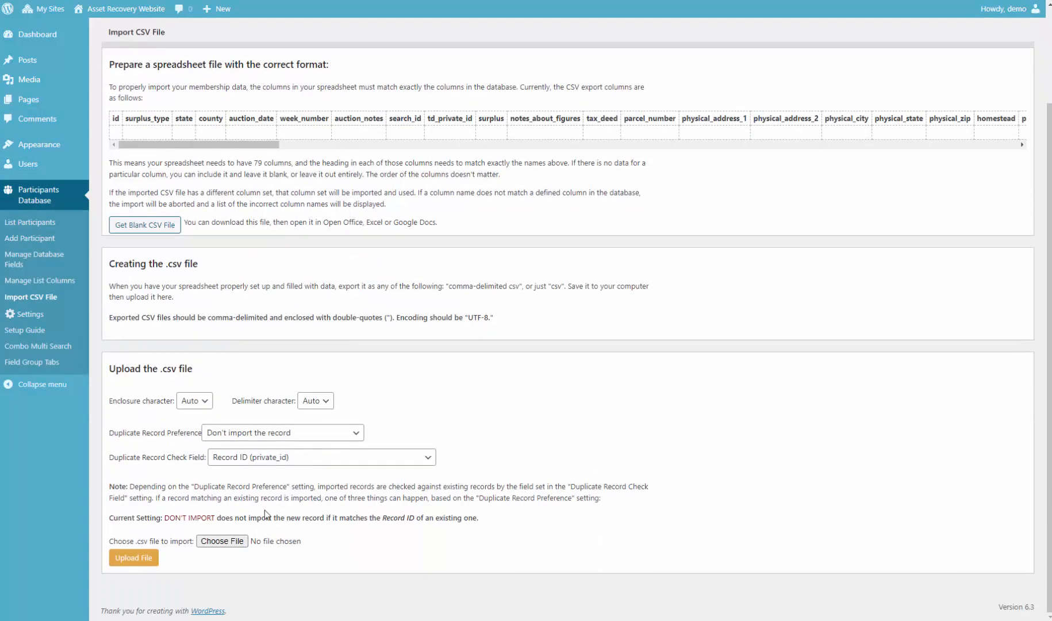
Upload 08-16-2023 Surplus Database Pro Researched Records (IMPORT).csv from the Surplus Database Pro folder within Test Files to Import.
{"action": "left_click", "coordinate": [222, 541]}
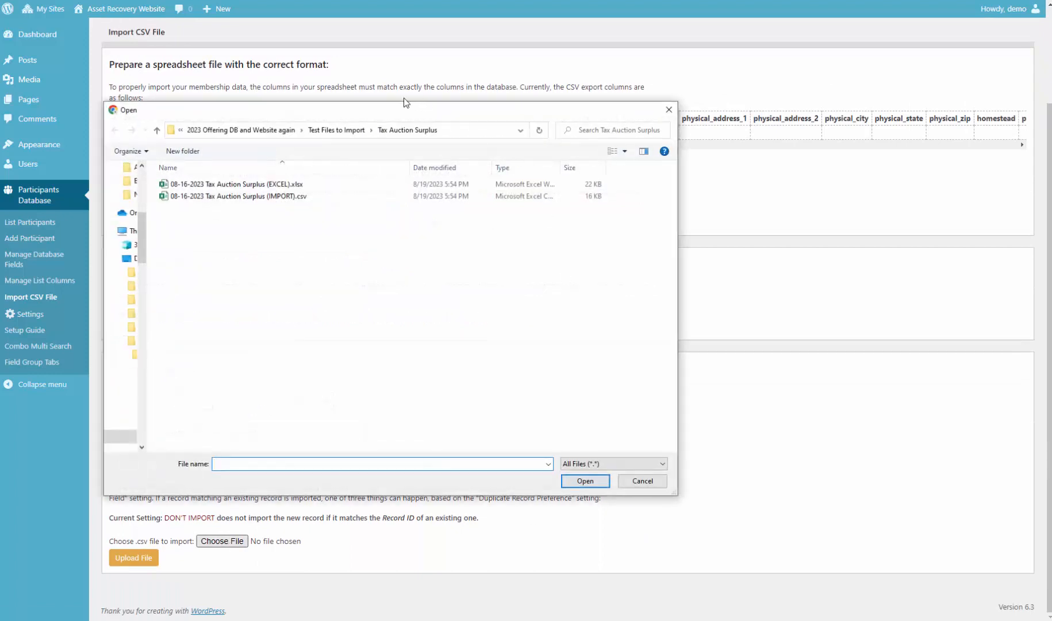
{"action": "left_click", "coordinate": [342, 136]}
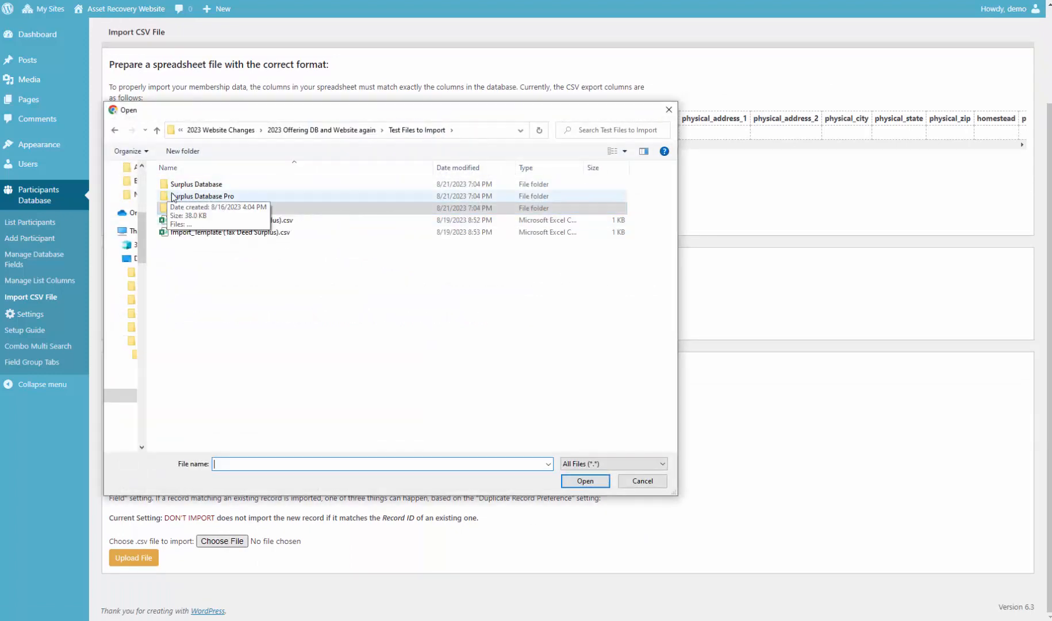
{"action": "double_click", "coordinate": [216, 198]}
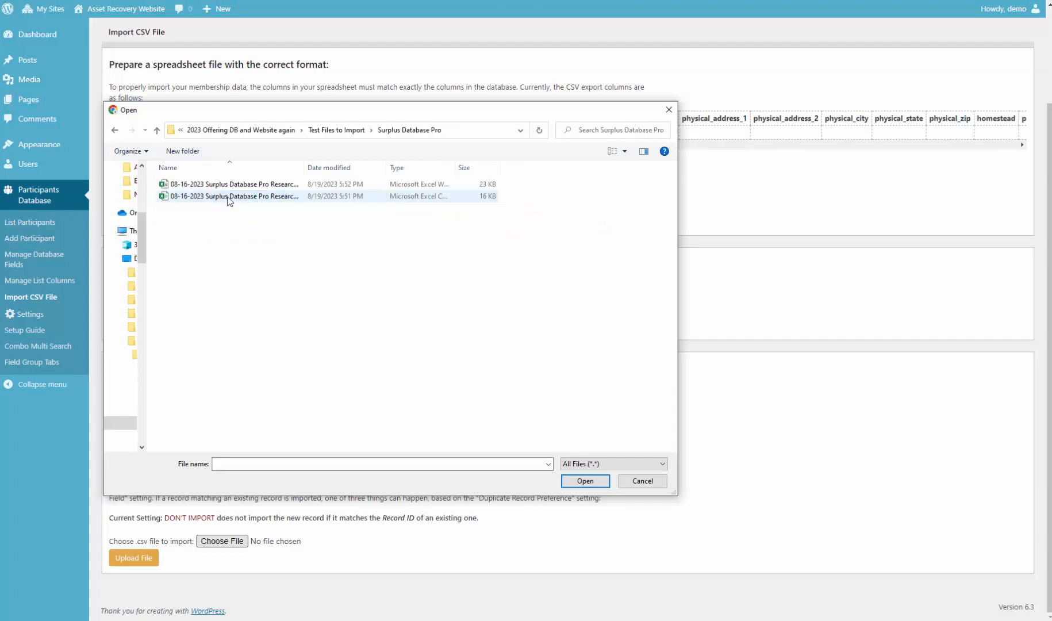
{"action": "left_click_drag", "start_coordinate": [304, 167], "coordinate": [443, 168]}
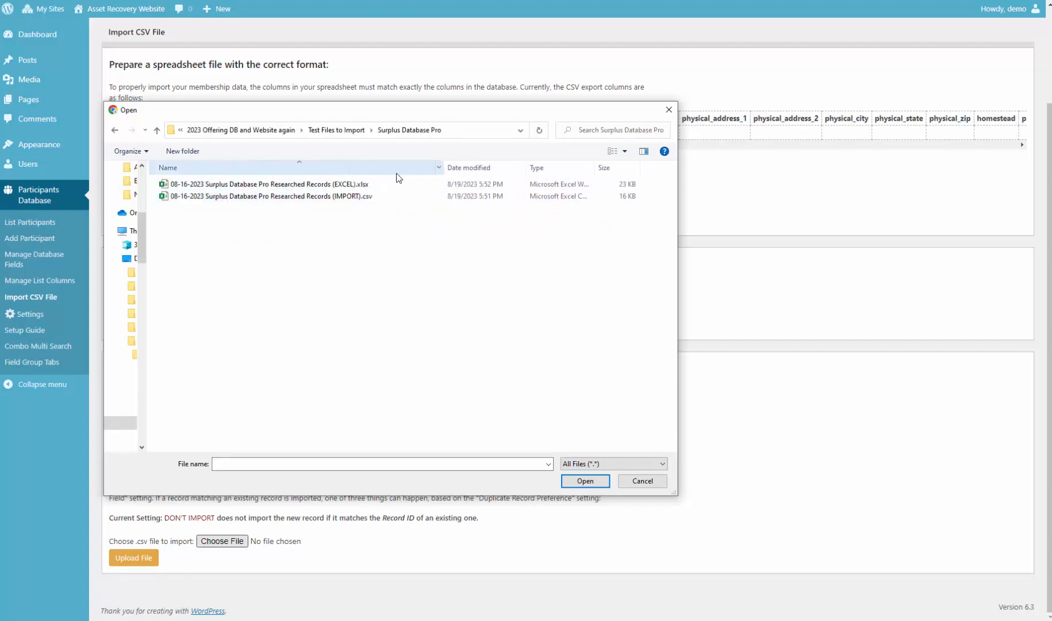
{"action": "left_click", "coordinate": [290, 200]}
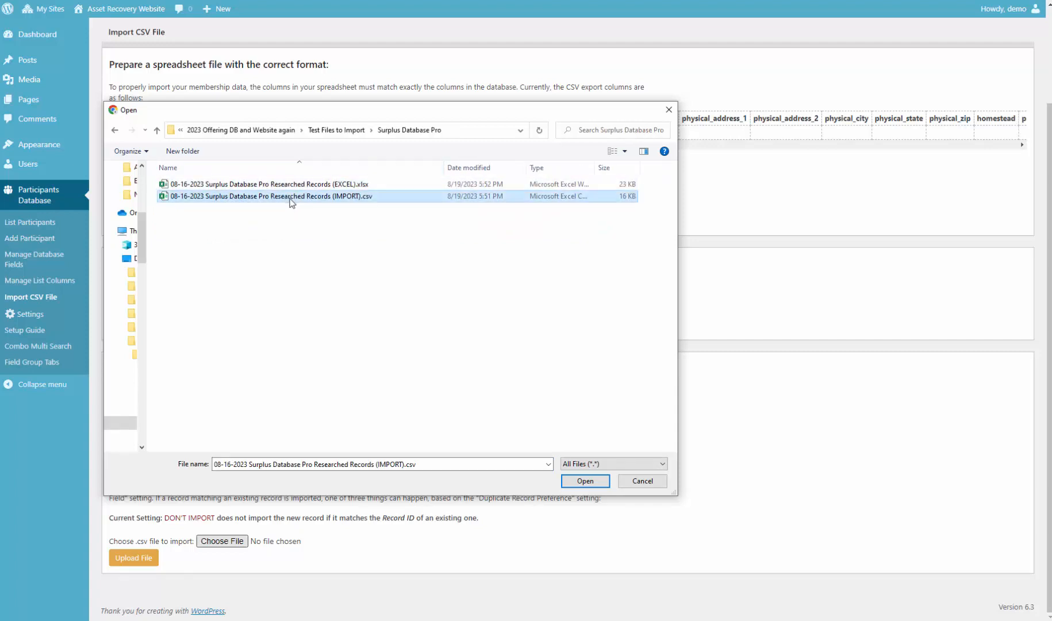
{"action": "left_click", "coordinate": [585, 480]}
{"action": "left_click", "coordinate": [147, 557]}
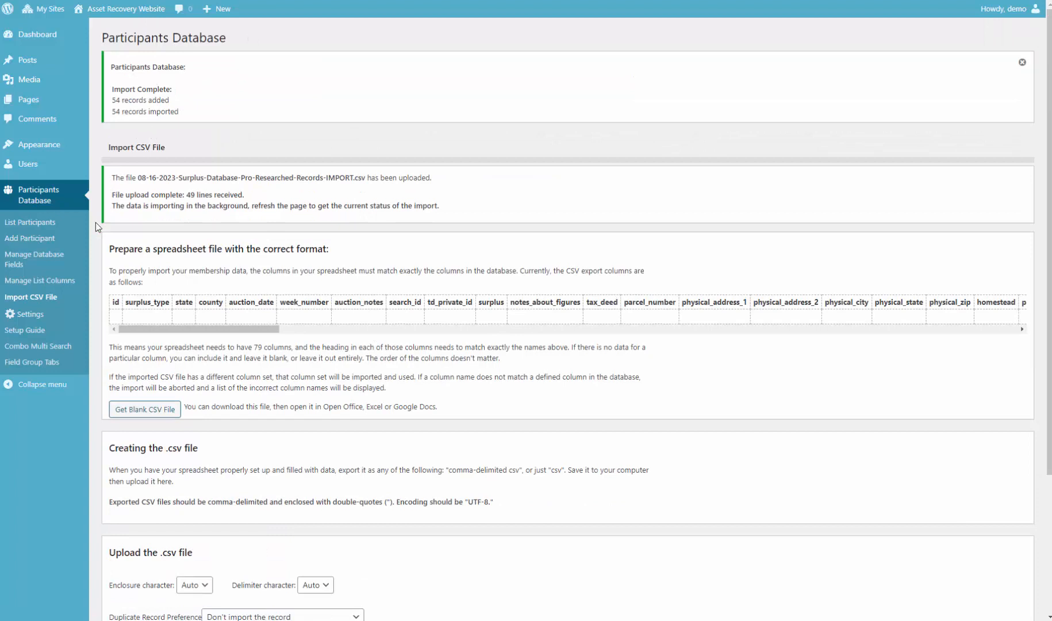
List the participants in the database and check the record count and the first page of records.
{"action": "left_click", "coordinate": [54, 227]}
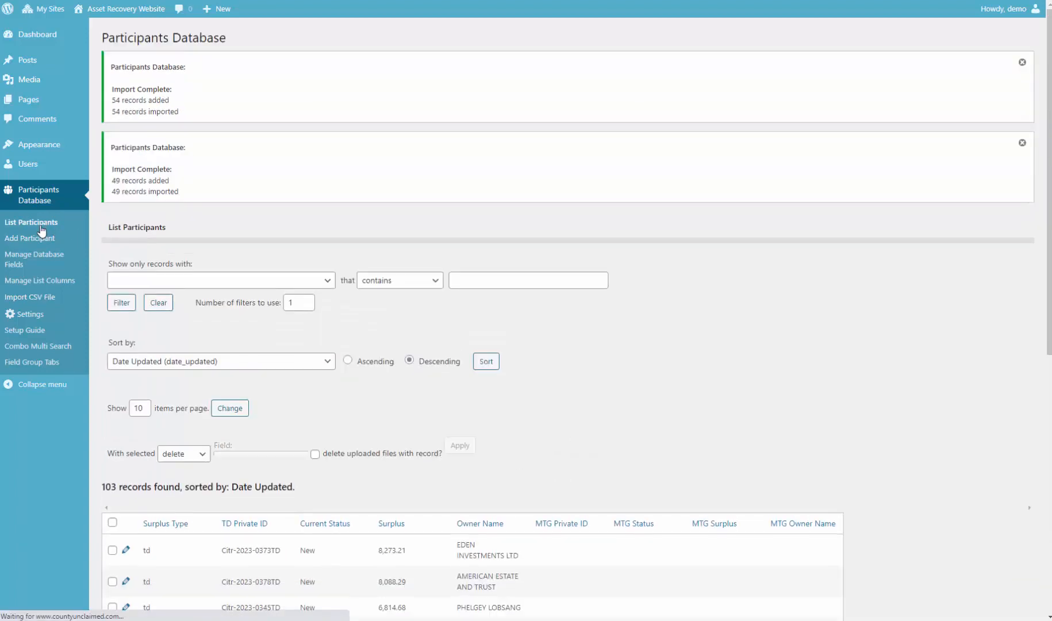
{"action": "scroll", "coordinate": [662, 235], "scroll_direction": "down", "scroll_amount": 1}
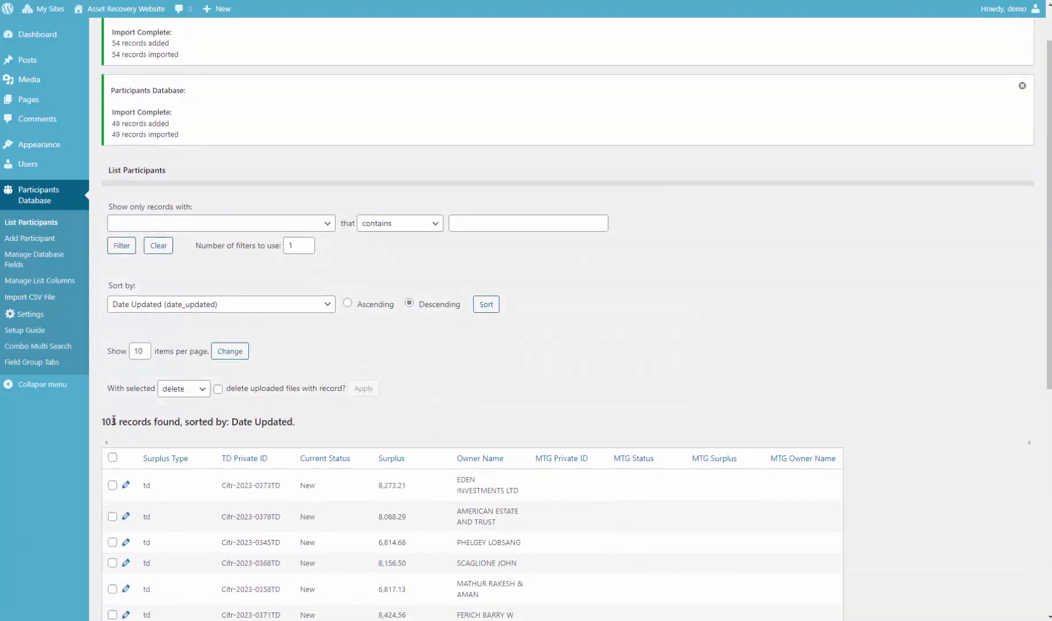
{"action": "scroll", "coordinate": [588, 344], "scroll_direction": "down", "scroll_amount": 6}
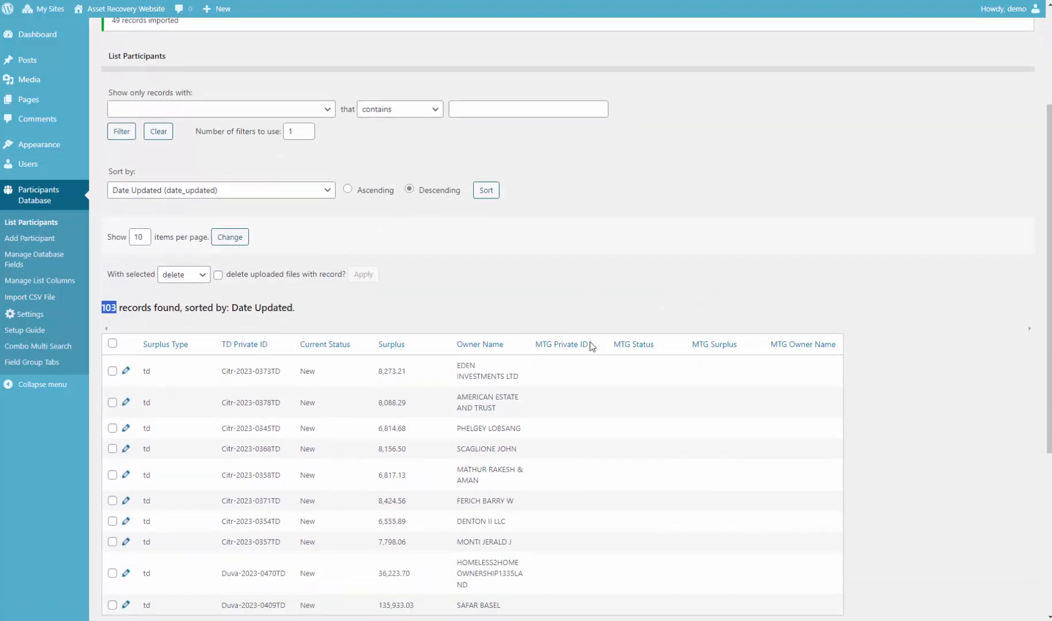
{"action": "scroll", "coordinate": [590, 342], "scroll_direction": "up", "scroll_amount": 1}
{"action": "scroll", "coordinate": [590, 344], "scroll_direction": "up", "scroll_amount": 2}
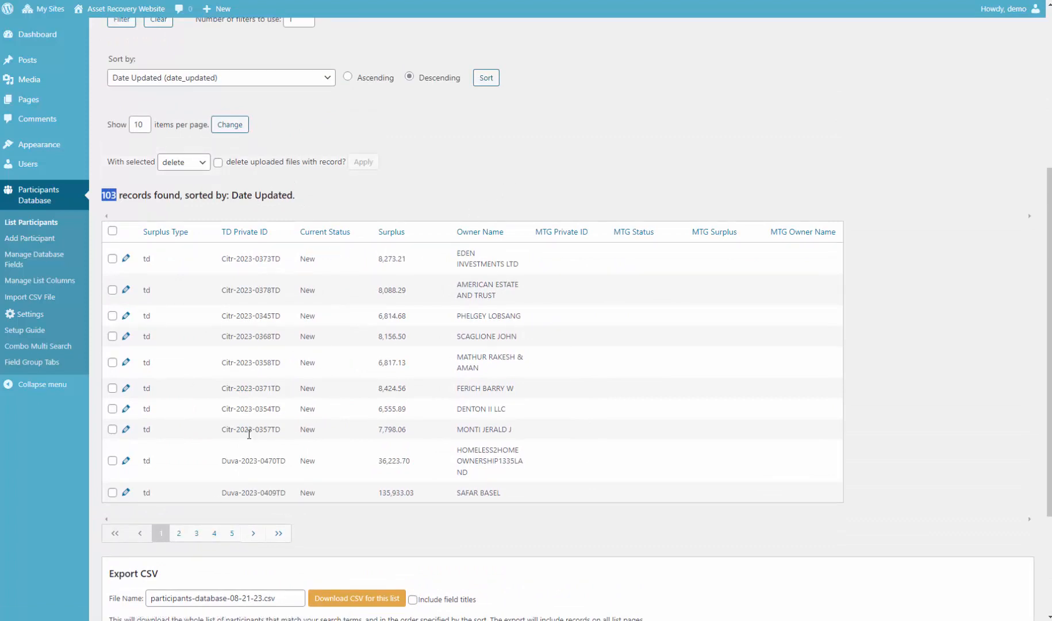
{"action": "scroll", "coordinate": [199, 221], "scroll_direction": "up", "scroll_amount": 1}
Set the participant list to show 200 items per page.
{"action": "left_click", "coordinate": [143, 183]}
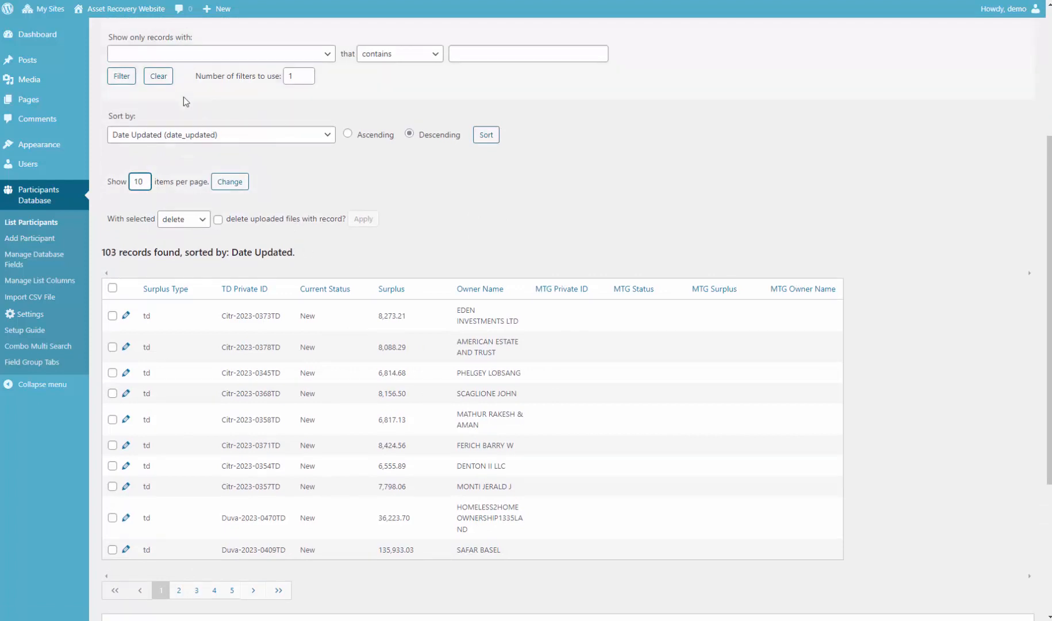
{"action": "key", "text": "BackSpace"}
{"action": "key", "text": "BackSpace"}
{"action": "type", "text": "200"}
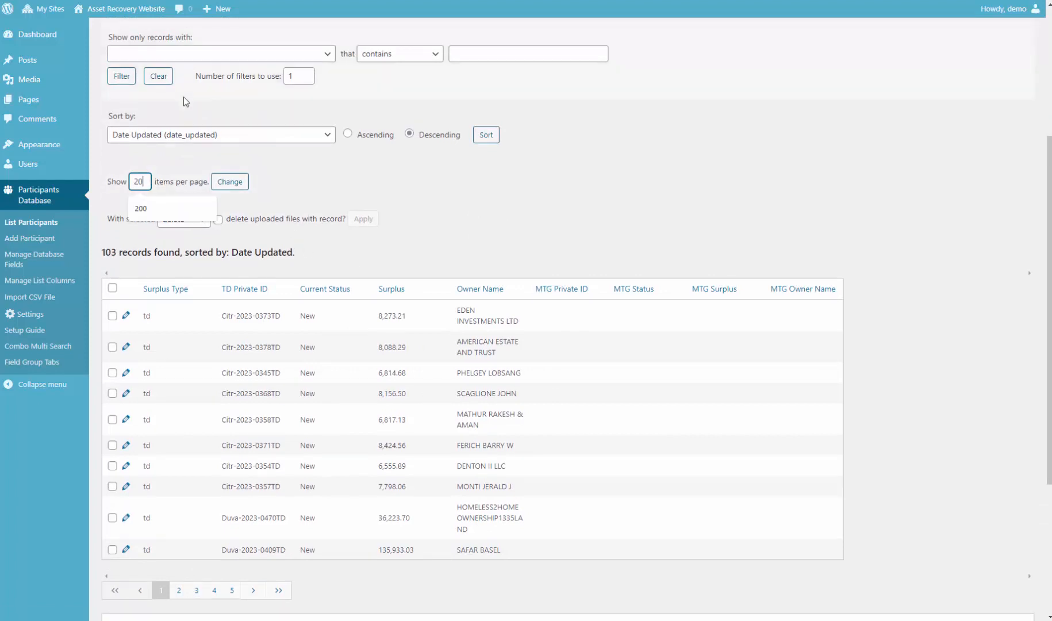
{"action": "left_click", "coordinate": [241, 182]}
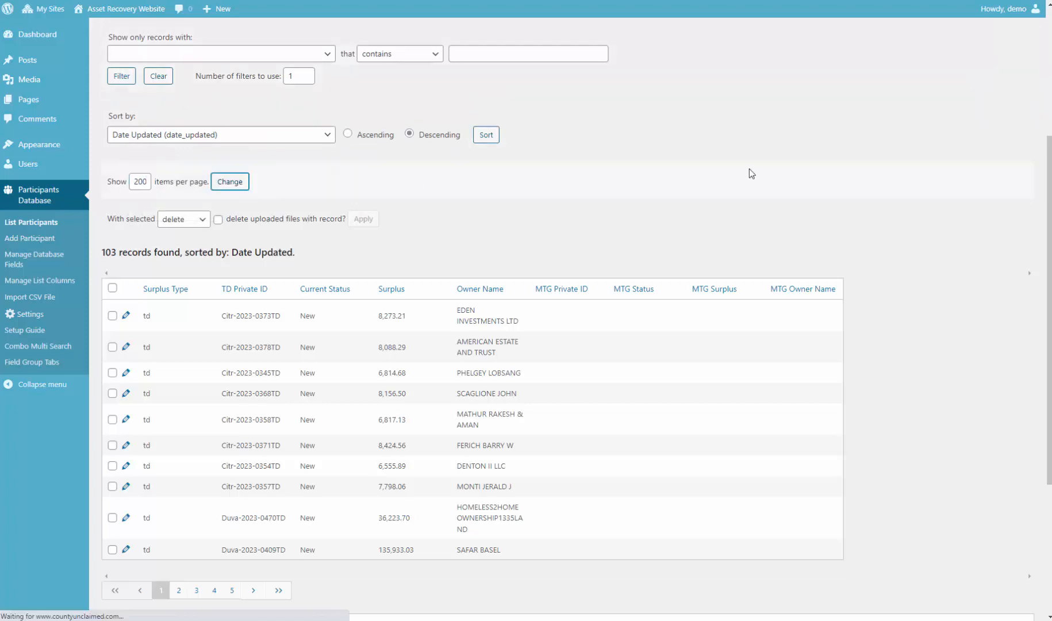
Look through the extended participant list to examine the imported tax deed records.
{"action": "scroll", "coordinate": [785, 278], "scroll_direction": "down", "scroll_amount": 6}
{"action": "scroll", "coordinate": [788, 280], "scroll_direction": "down", "scroll_amount": 15}
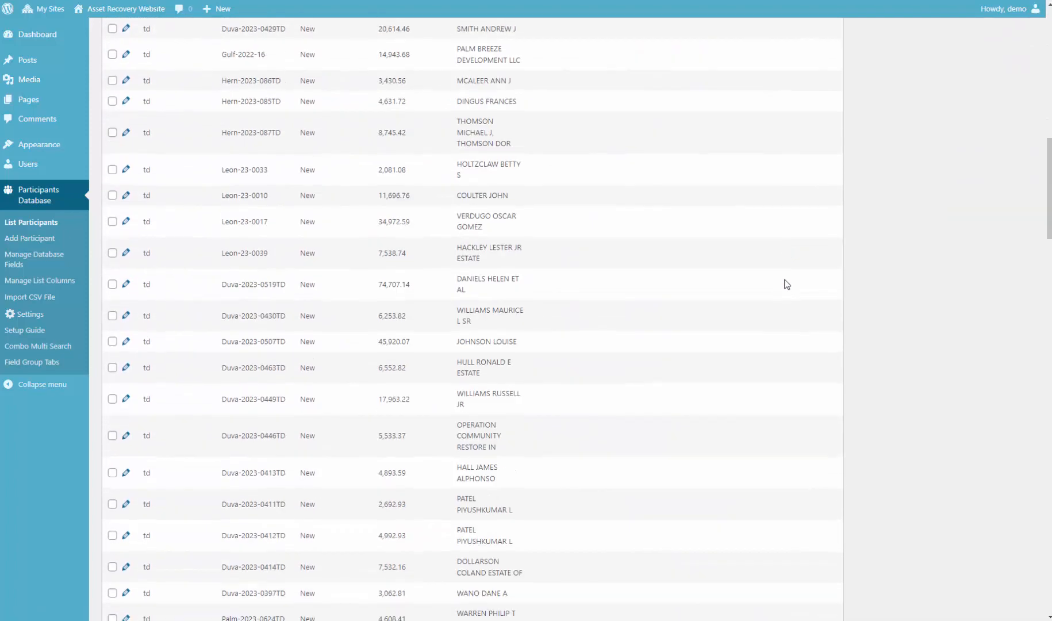
{"action": "scroll", "coordinate": [785, 325], "scroll_direction": "down", "scroll_amount": 5}
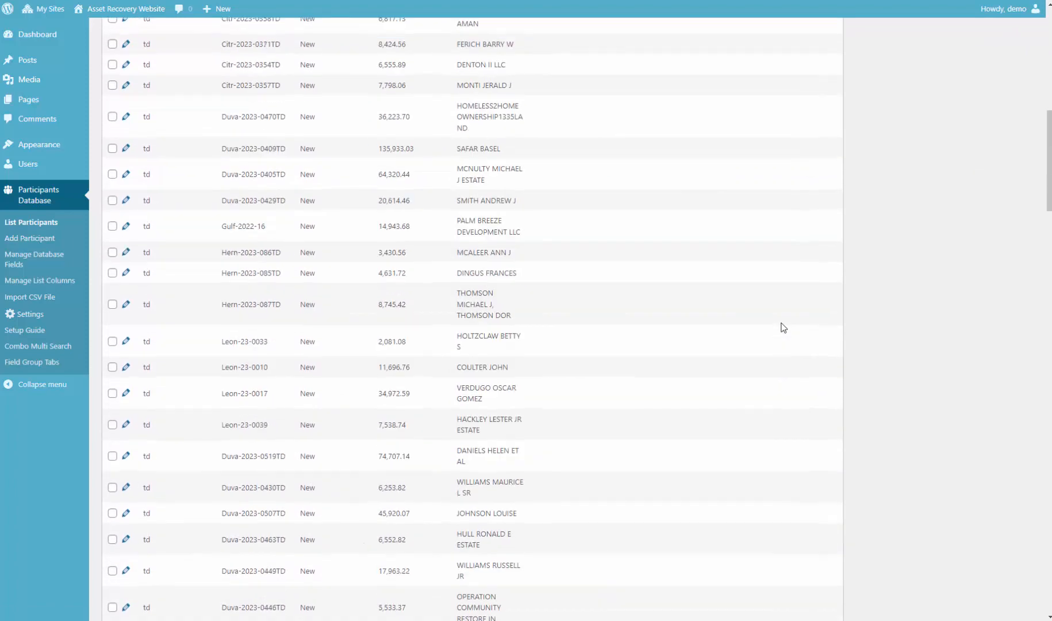
{"action": "key", "text": "Home"}
{"action": "scroll", "coordinate": [865, 361], "scroll_direction": "down", "scroll_amount": 5}
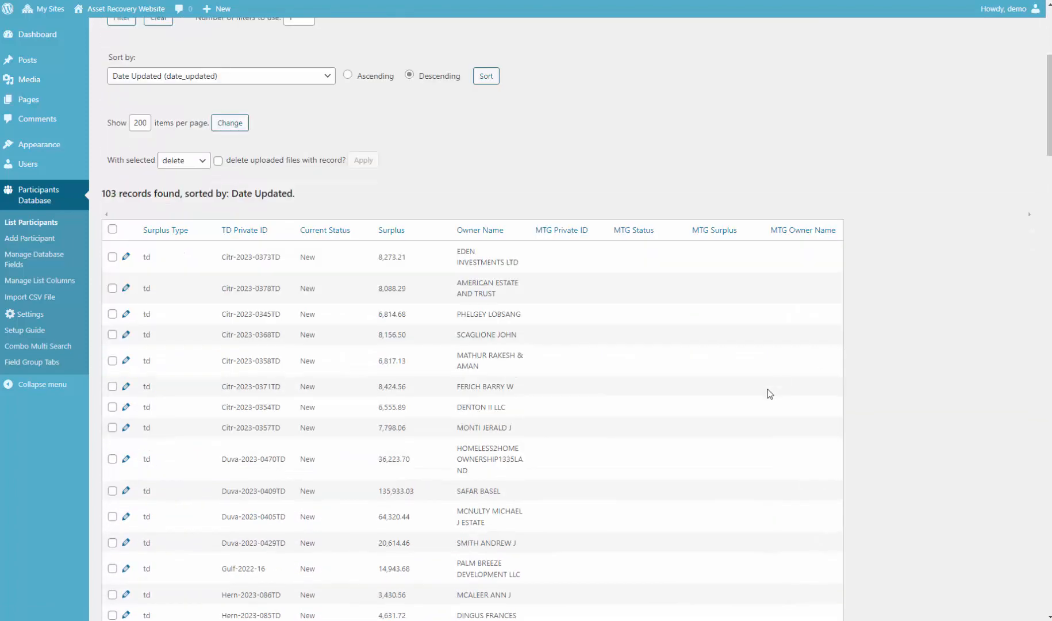
{"action": "scroll", "coordinate": [334, 266], "scroll_direction": "down", "scroll_amount": 10}
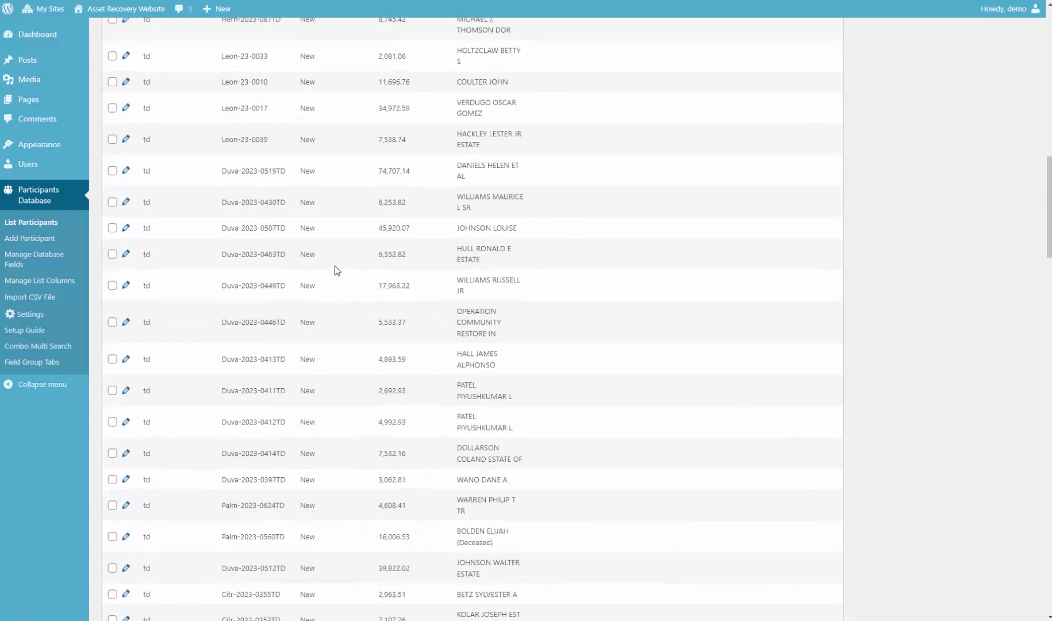
{"action": "scroll", "coordinate": [356, 429], "scroll_direction": "down", "scroll_amount": 6}
{"action": "scroll", "coordinate": [354, 389], "scroll_direction": "up", "scroll_amount": 11}
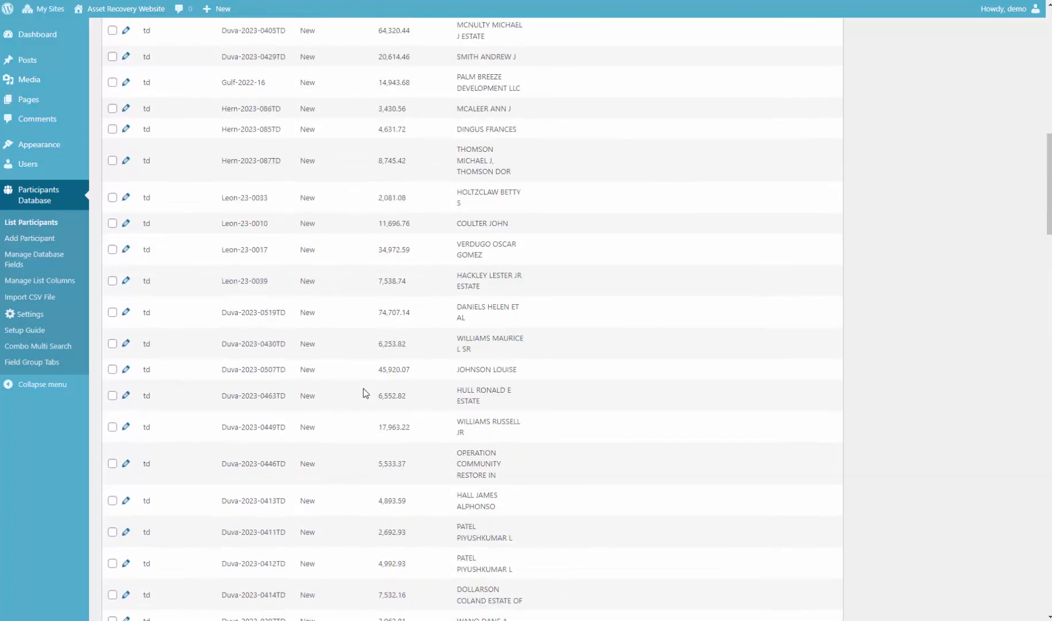
Upload 07-25-2023 Mortgage Surplus List (IMPORT).csv from the Mortgage Surplus folder within Surplus Database in Test Files to Import.
{"action": "left_click", "coordinate": [27, 299]}
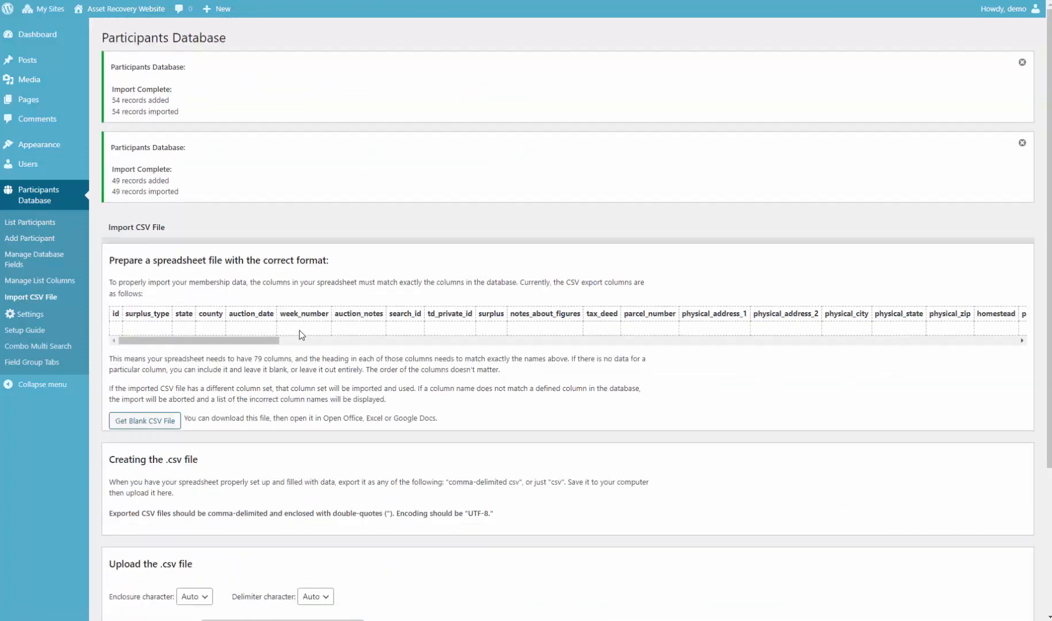
{"action": "scroll", "coordinate": [334, 482], "scroll_direction": "down", "scroll_amount": 3}
{"action": "scroll", "coordinate": [334, 483], "scroll_direction": "down", "scroll_amount": 1}
{"action": "left_click", "coordinate": [222, 541]}
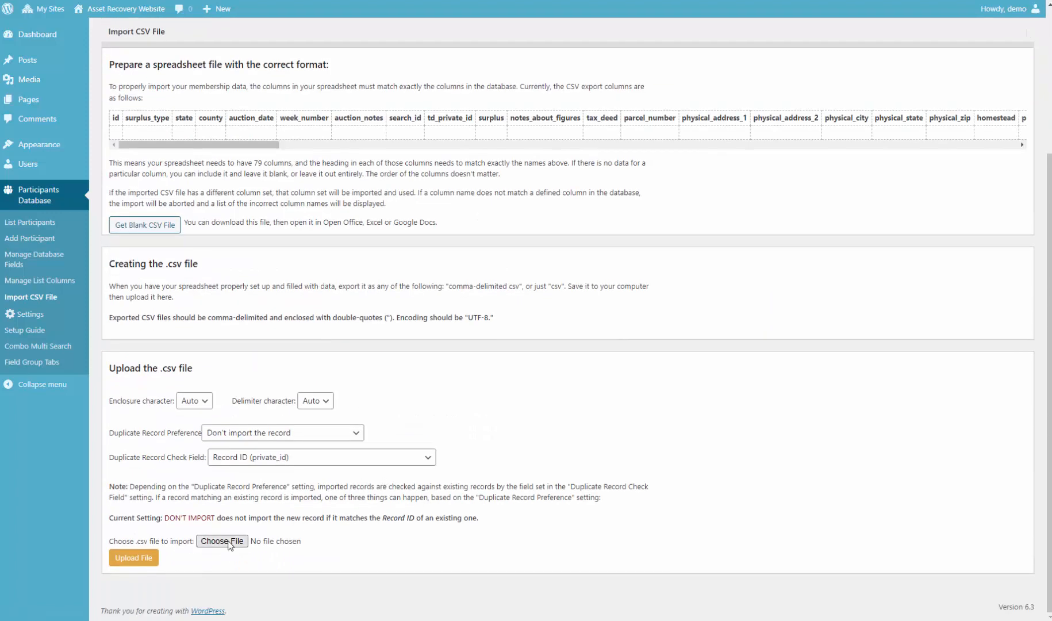
{"action": "left_click", "coordinate": [360, 132]}
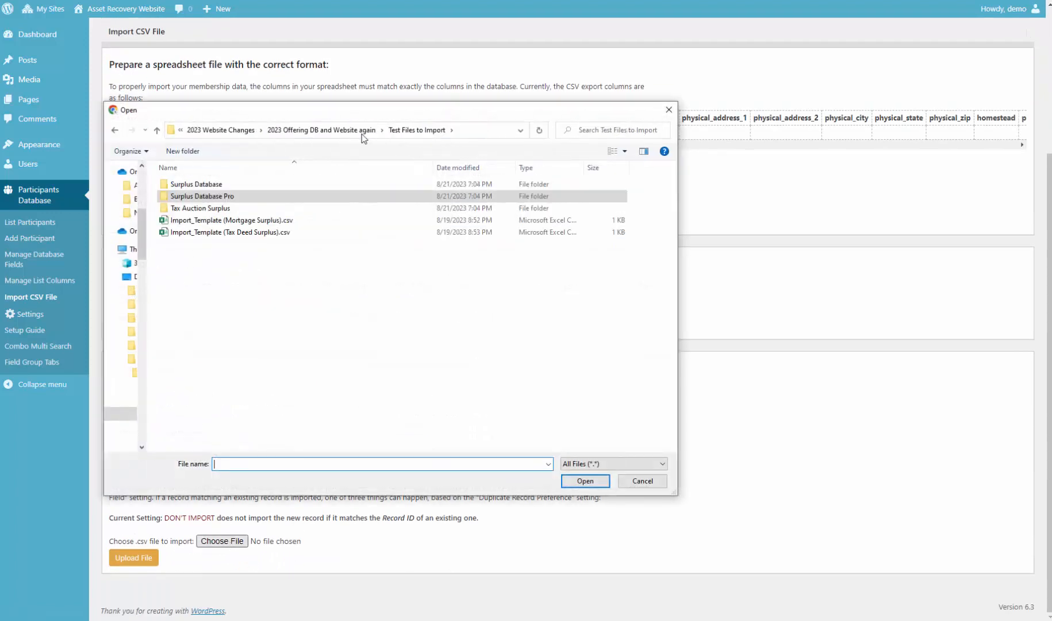
{"action": "double_click", "coordinate": [197, 184]}
{"action": "left_click", "coordinate": [195, 185]}
{"action": "double_click", "coordinate": [195, 185]}
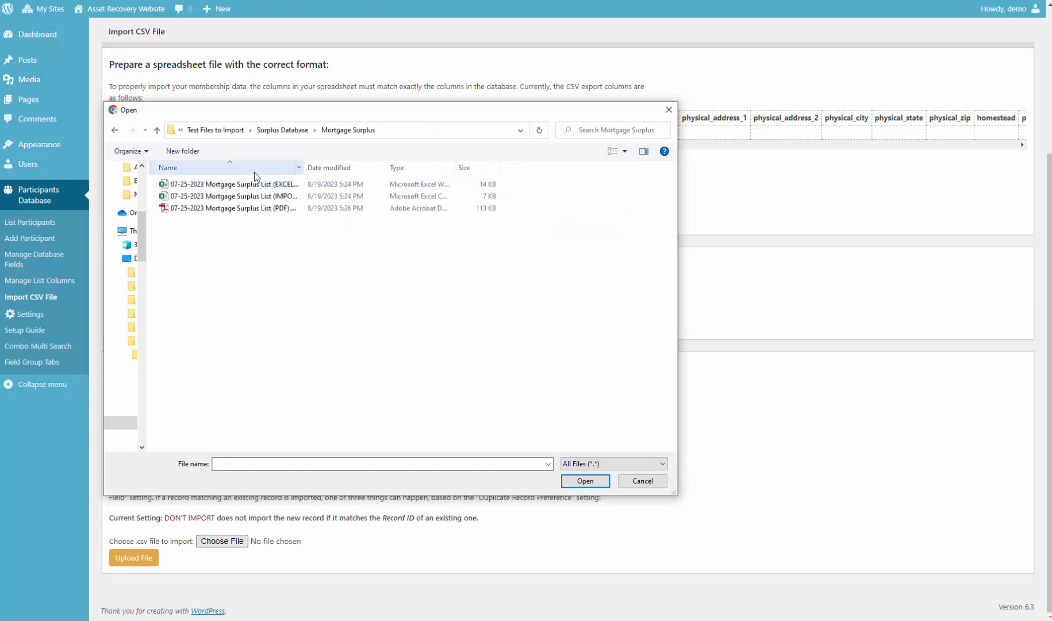
{"action": "left_click_drag", "start_coordinate": [313, 168], "coordinate": [403, 167]}
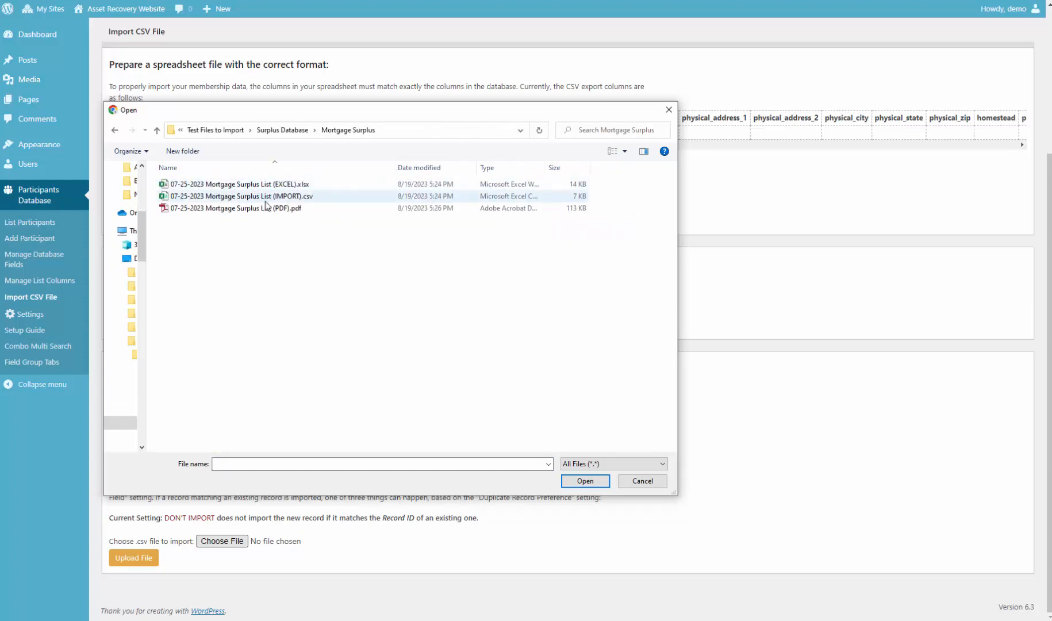
{"action": "left_click", "coordinate": [305, 201]}
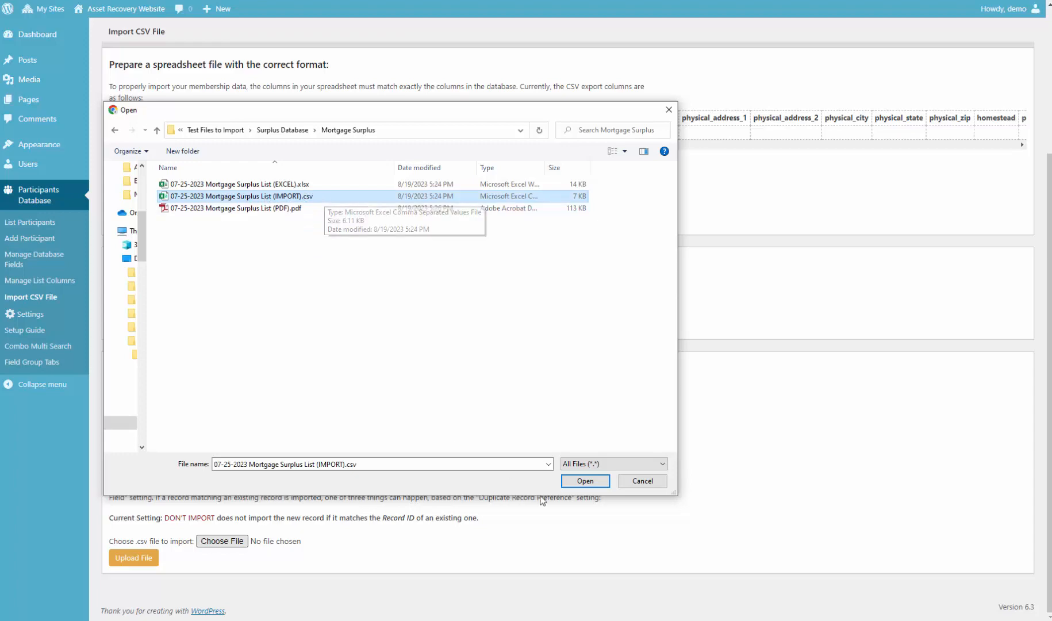
{"action": "left_click", "coordinate": [585, 481]}
{"action": "left_click", "coordinate": [152, 555]}
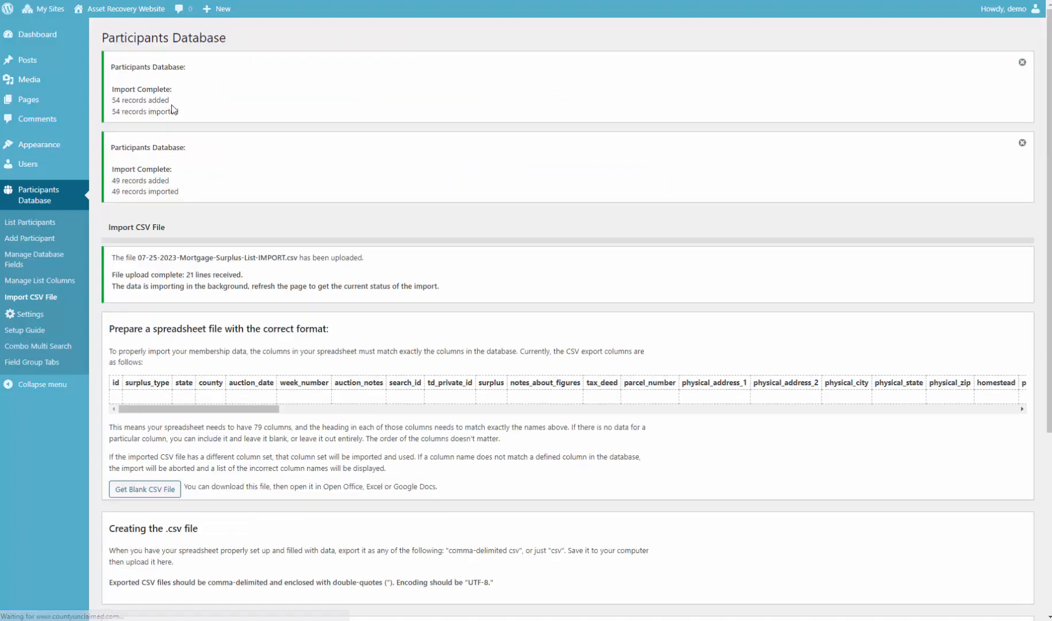
List the participants in the database and look through the newly imported mortgage surplus records.
{"action": "left_click", "coordinate": [27, 221]}
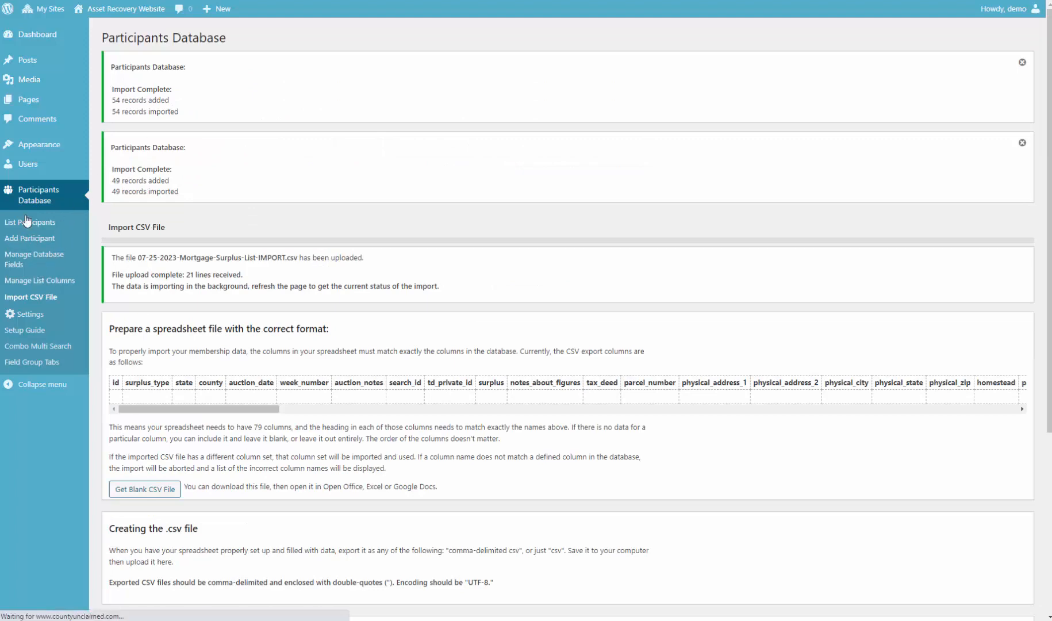
{"action": "scroll", "coordinate": [642, 226], "scroll_direction": "down", "scroll_amount": 5}
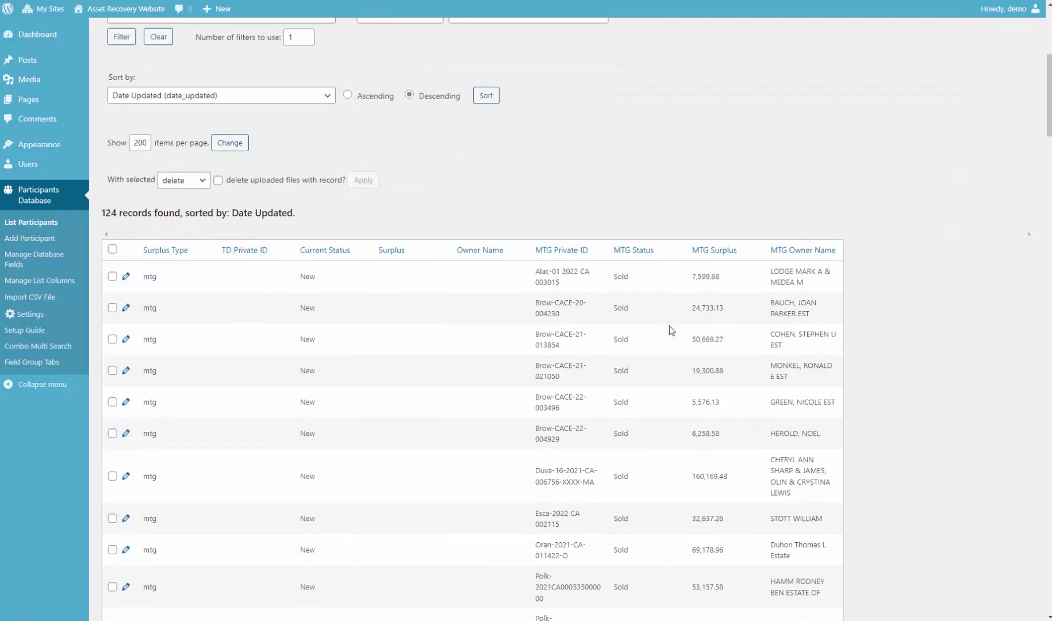
{"action": "scroll", "coordinate": [148, 208], "scroll_direction": "down", "scroll_amount": 2}
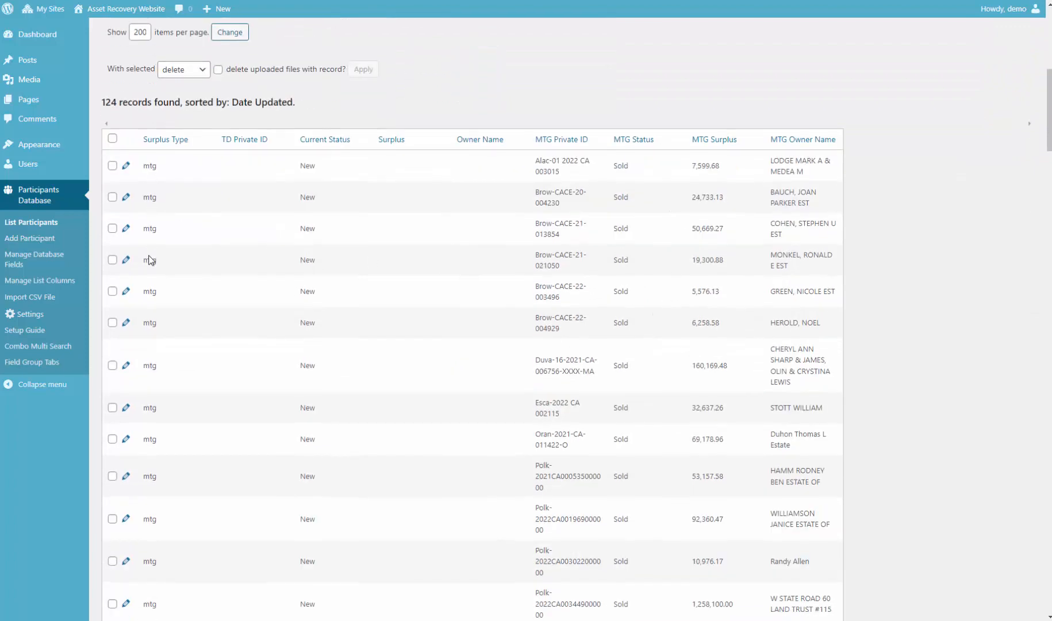
{"action": "scroll", "coordinate": [602, 323], "scroll_direction": "down", "scroll_amount": 5}
{"action": "scroll", "coordinate": [368, 275], "scroll_direction": "up", "scroll_amount": 8}
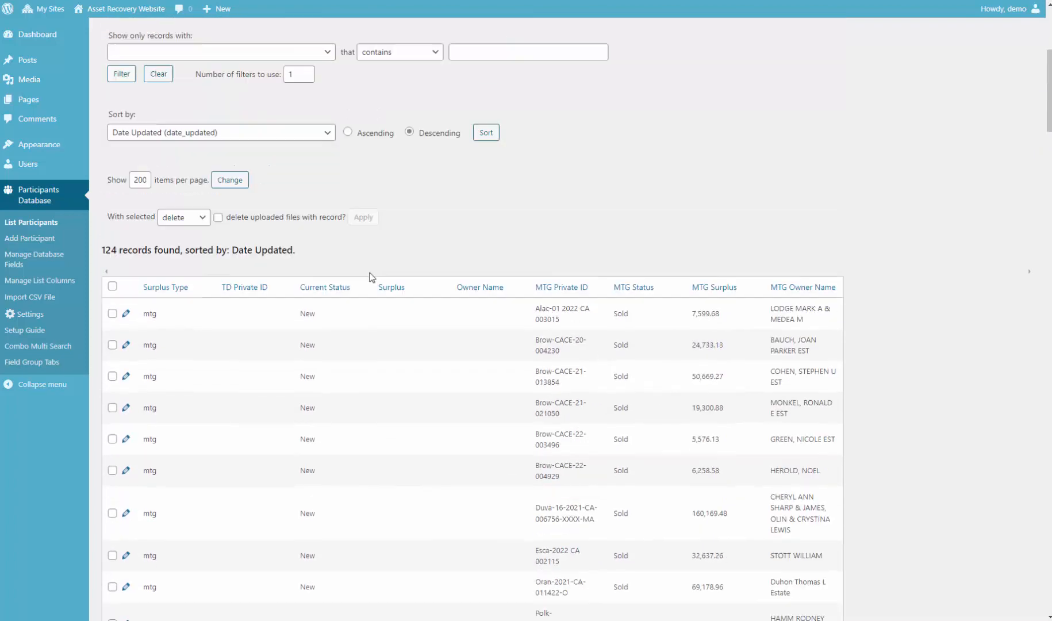
Open the first mortgage surplus record in the list for editing and dismiss the three Import Complete notices.
{"action": "left_click", "coordinate": [126, 338]}
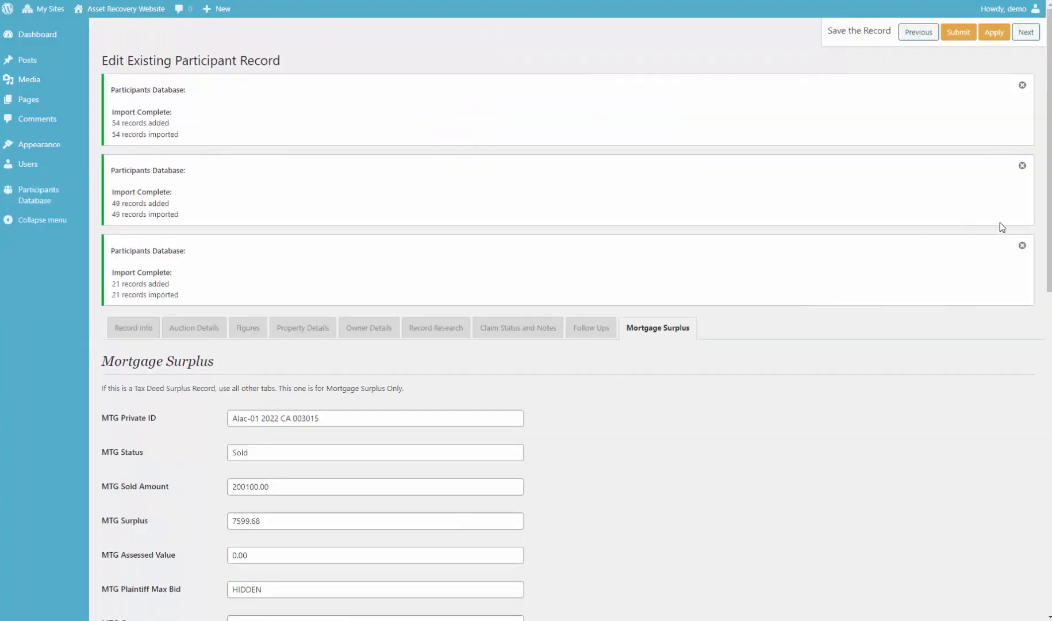
{"action": "left_click", "coordinate": [1022, 84]}
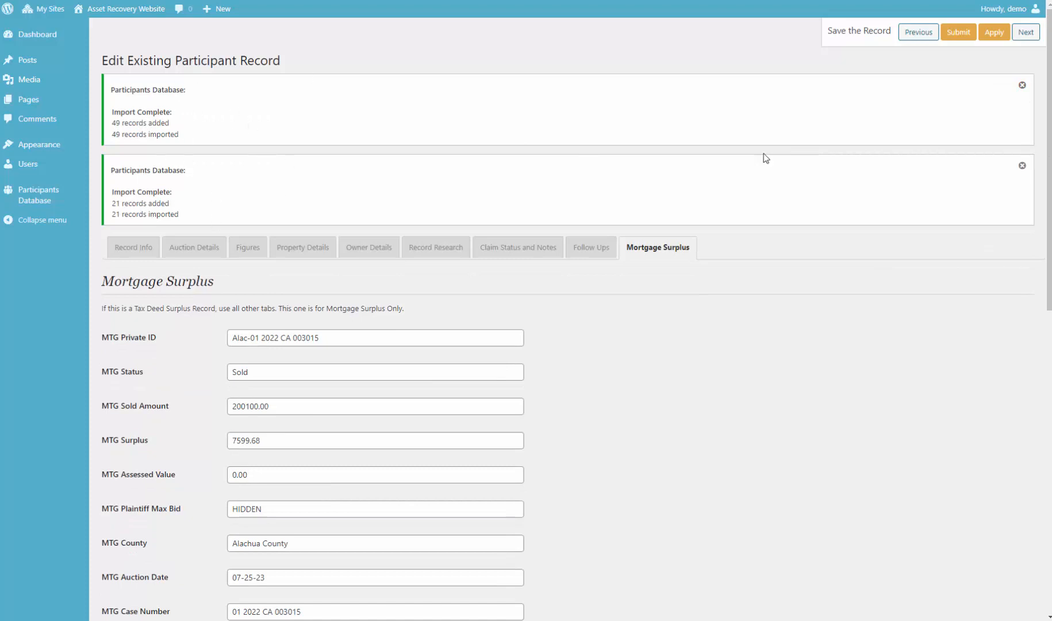
{"action": "left_click", "coordinate": [1022, 85]}
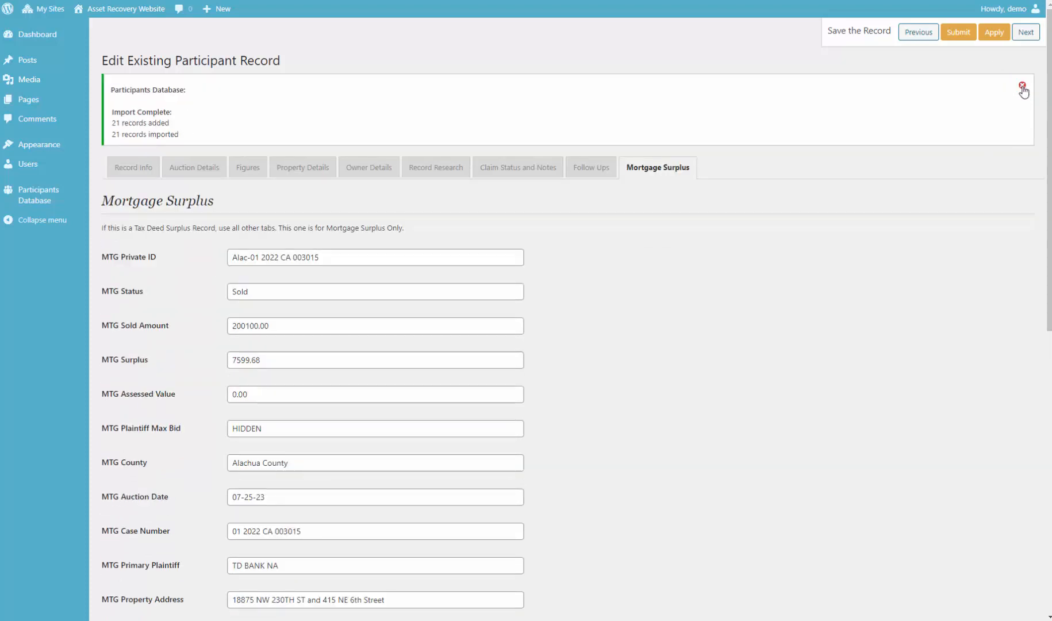
{"action": "left_click", "coordinate": [1022, 86]}
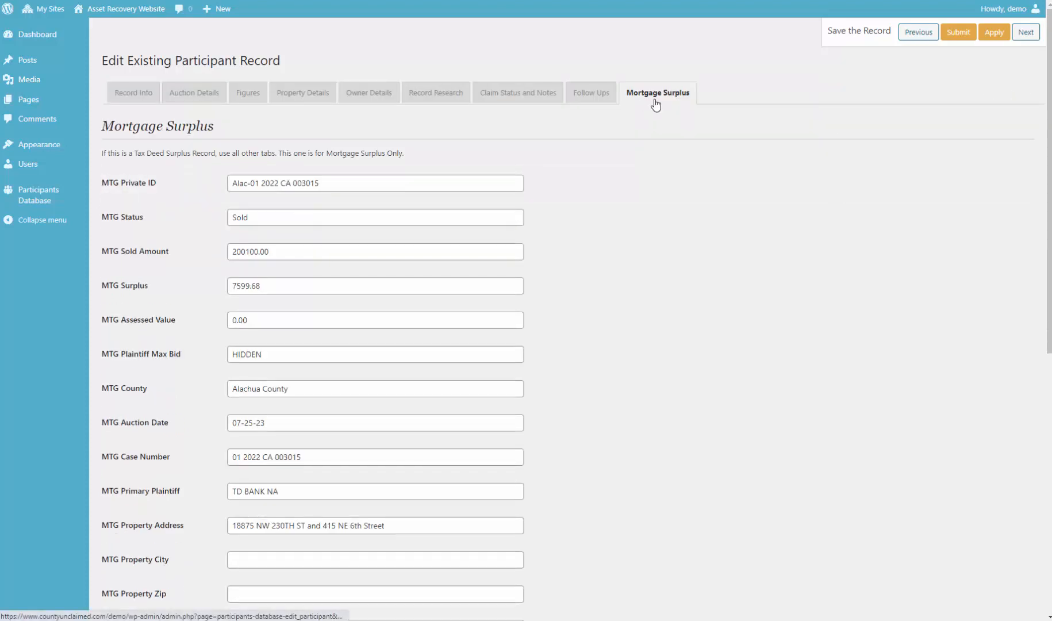
Examine the record's Mortgage Surplus fields down to the owner details, and check its Claim Status and Notes, Record Research and Owner Details sections.
{"action": "scroll", "coordinate": [281, 341], "scroll_direction": "down", "scroll_amount": 4}
{"action": "scroll", "coordinate": [290, 392], "scroll_direction": "up", "scroll_amount": 3}
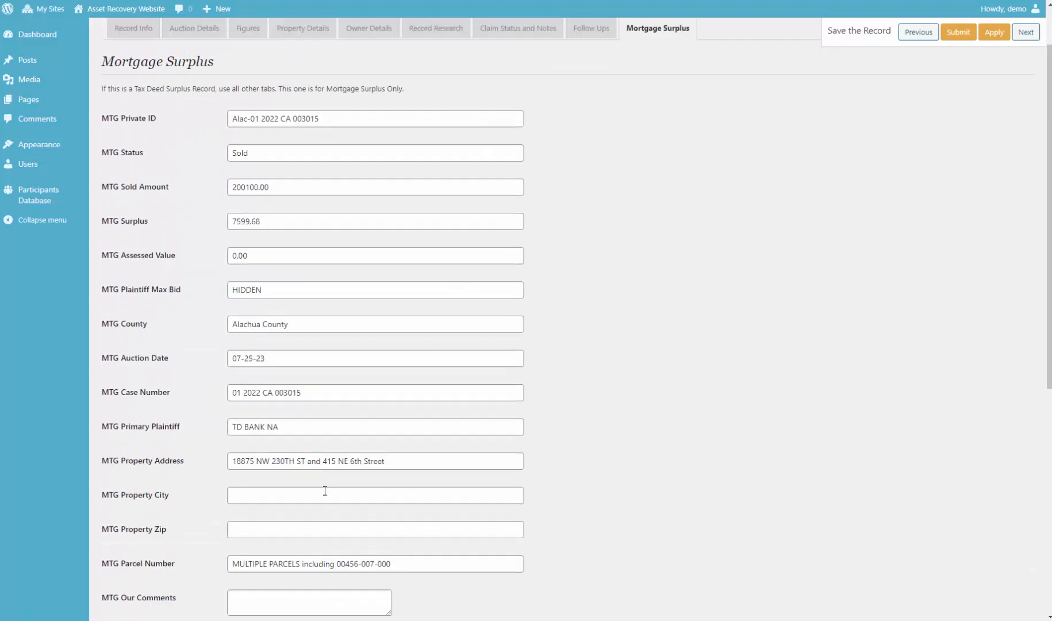
{"action": "scroll", "coordinate": [325, 491], "scroll_direction": "up", "scroll_amount": 1}
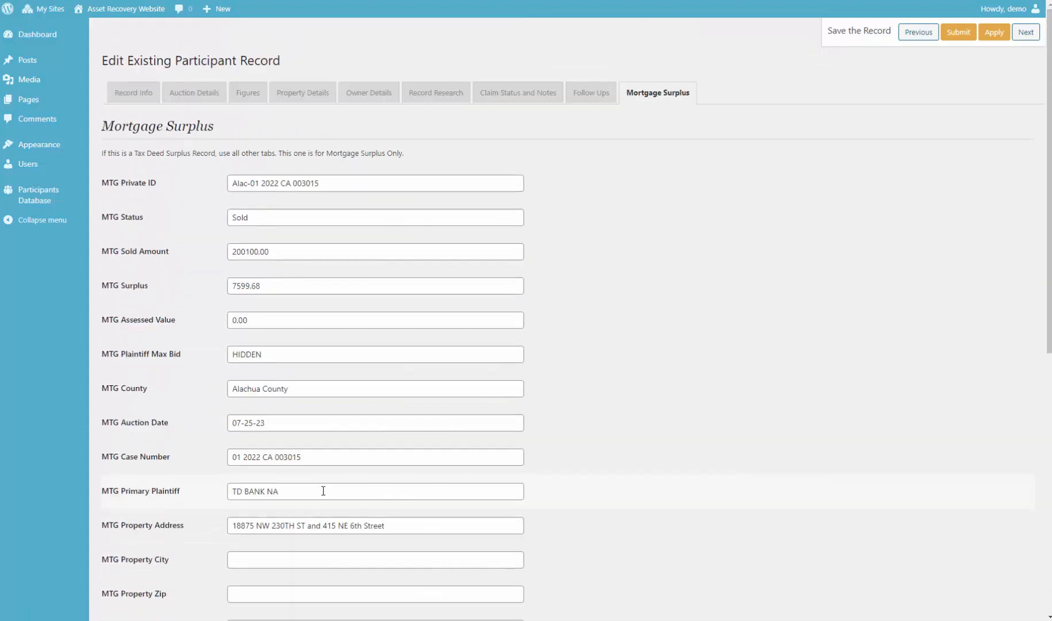
{"action": "left_click", "coordinate": [541, 96]}
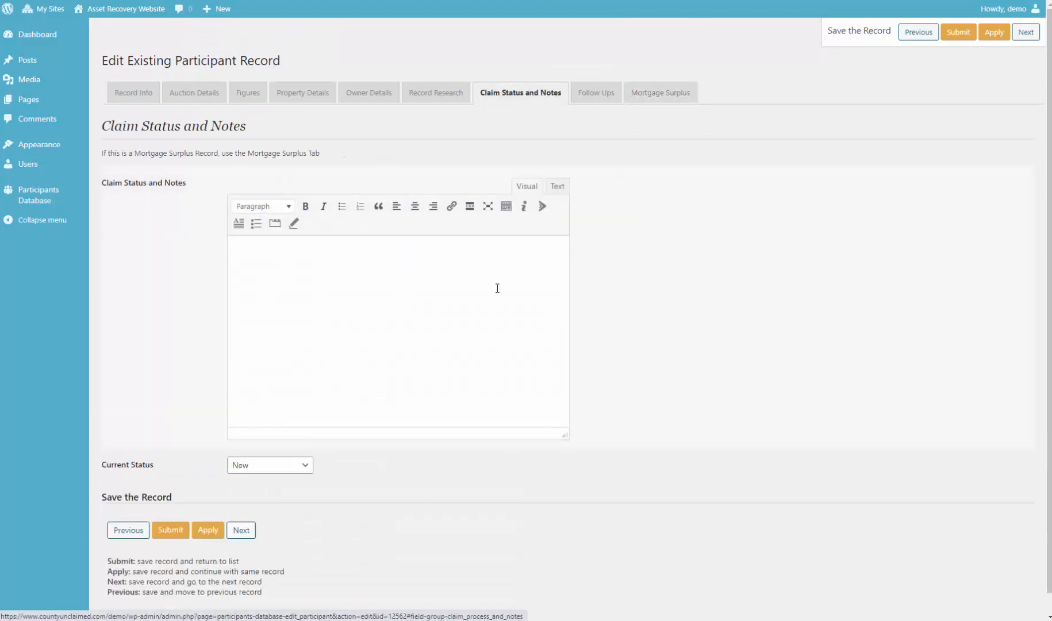
{"action": "left_click", "coordinate": [452, 96]}
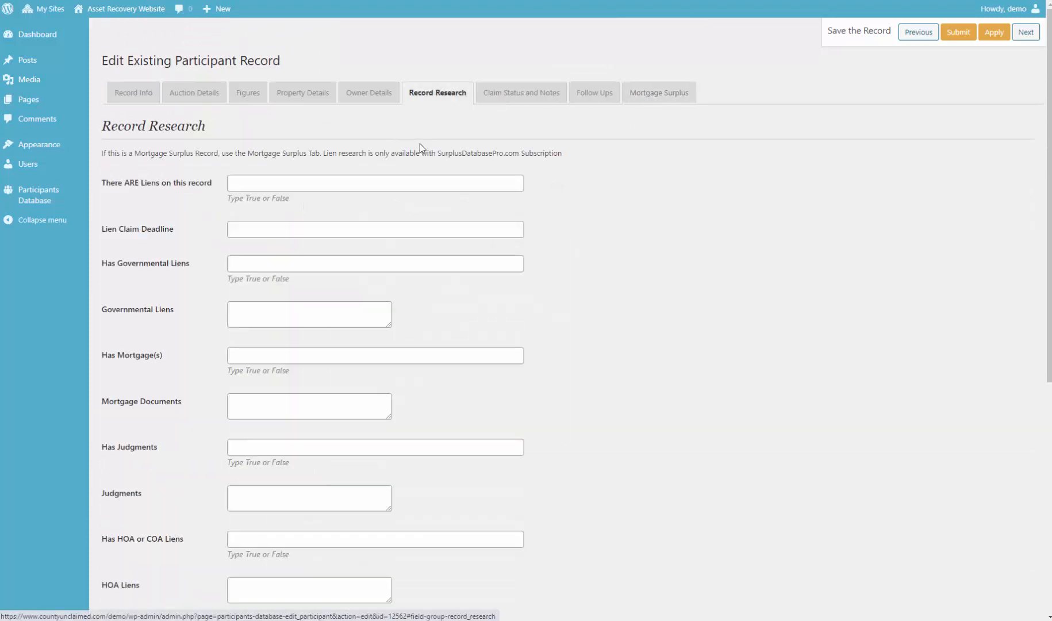
{"action": "left_click", "coordinate": [367, 99]}
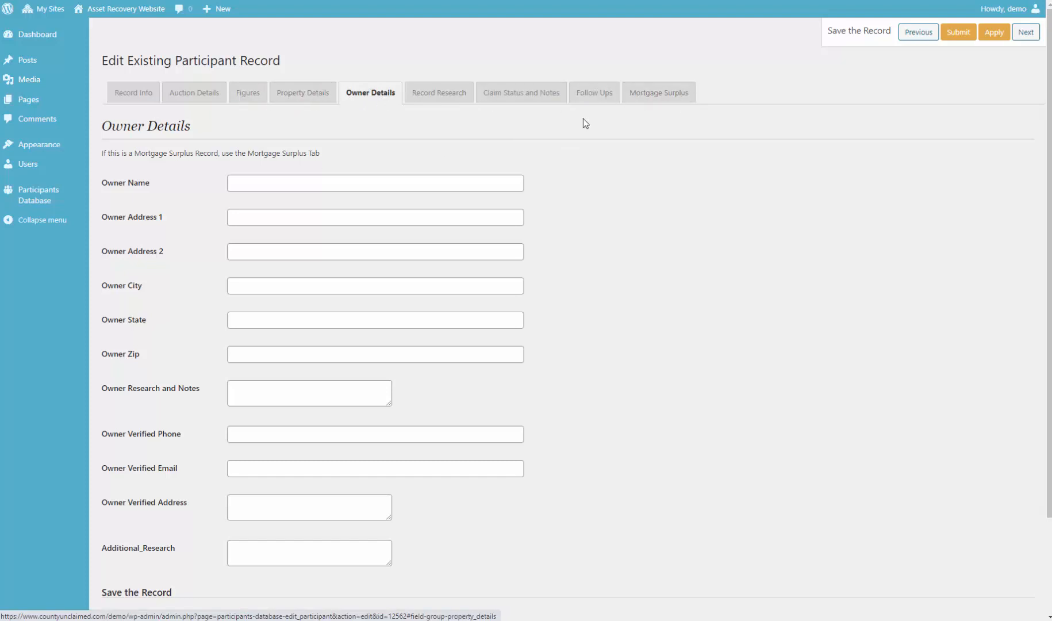
{"action": "left_click", "coordinate": [638, 96]}
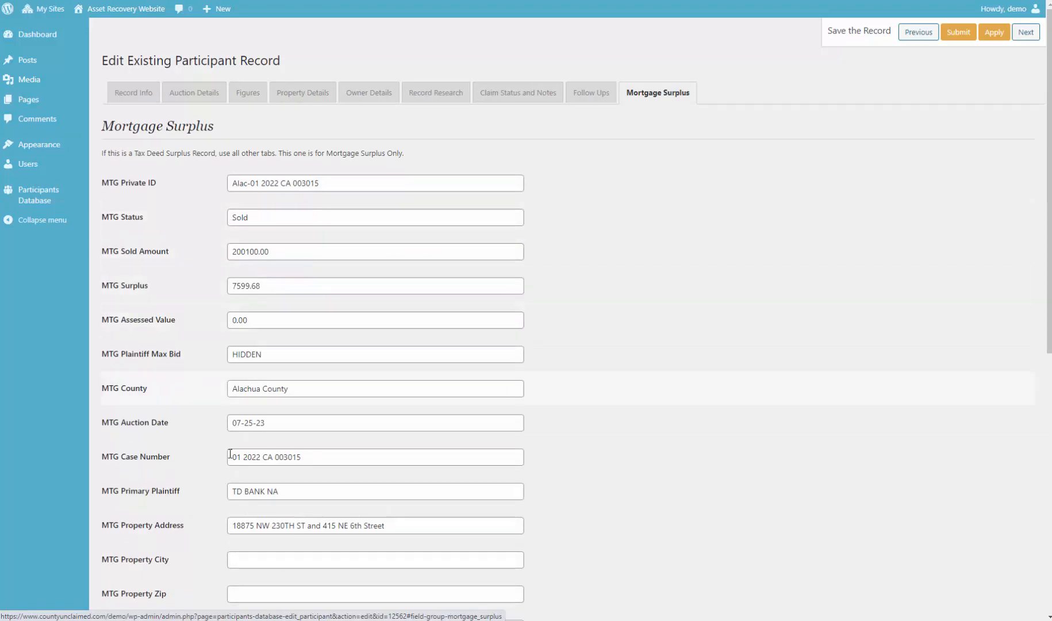
{"action": "scroll", "coordinate": [230, 451], "scroll_direction": "down", "scroll_amount": 8}
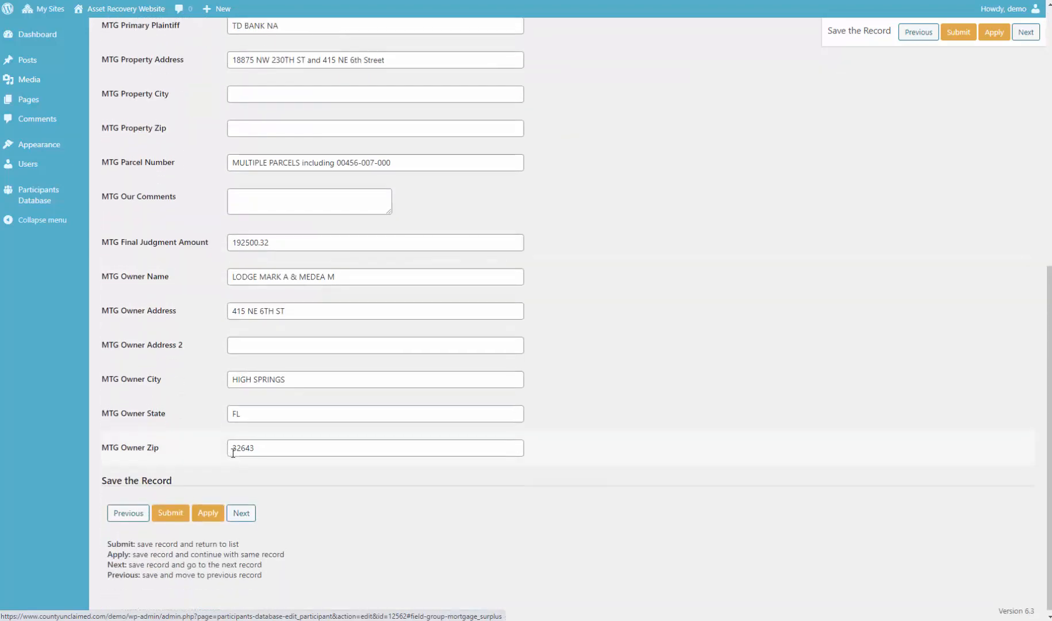